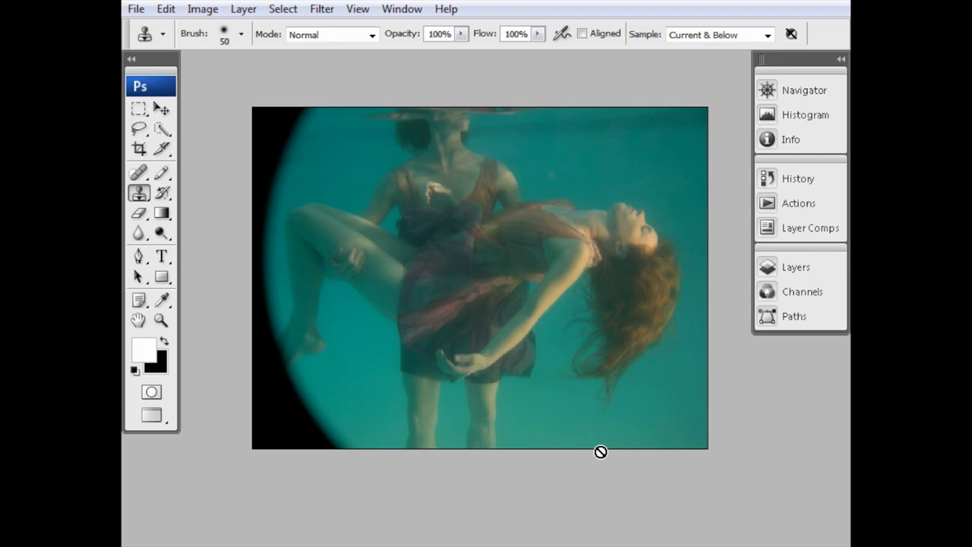
Step: Select the Background layer and delete the layer group Group 1
click(790, 274)
click(642, 211)
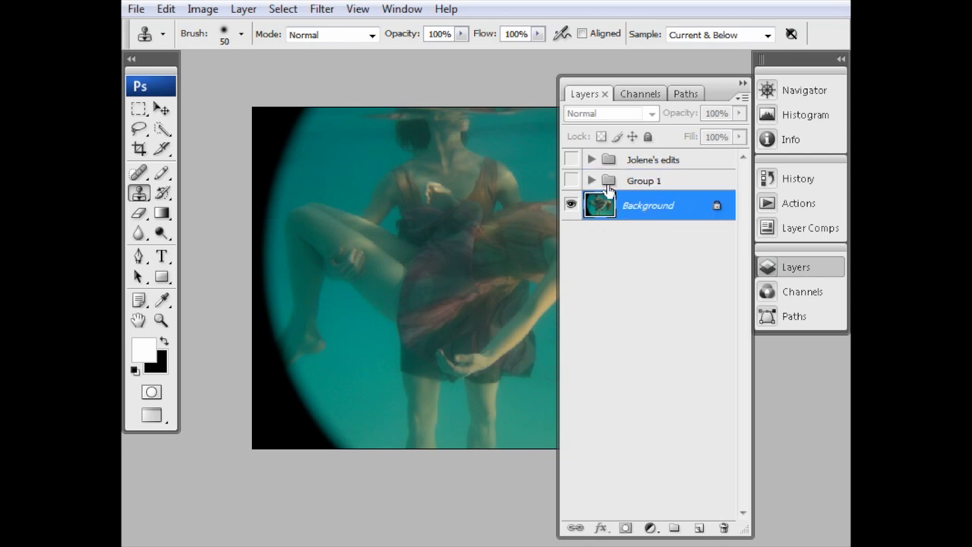
drag(608, 189, 722, 526)
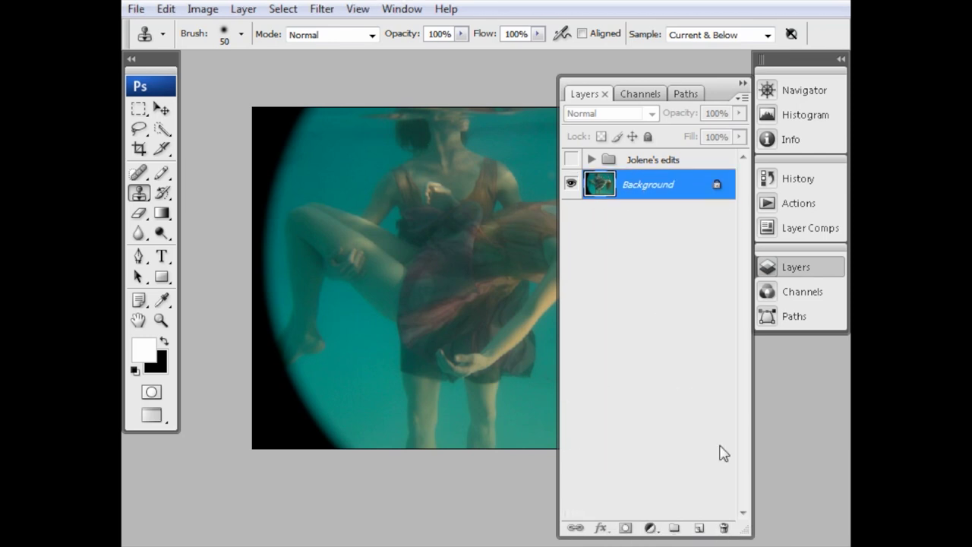
Step: Examine the layers inside the hidden edits group and preview their combined result, leaving the group hidden and collapsed
click(591, 159)
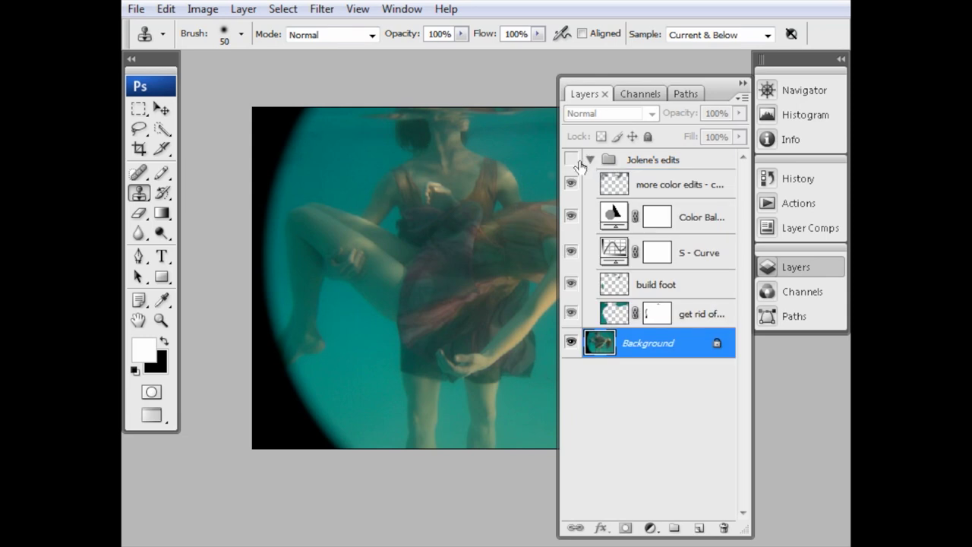
click(571, 160)
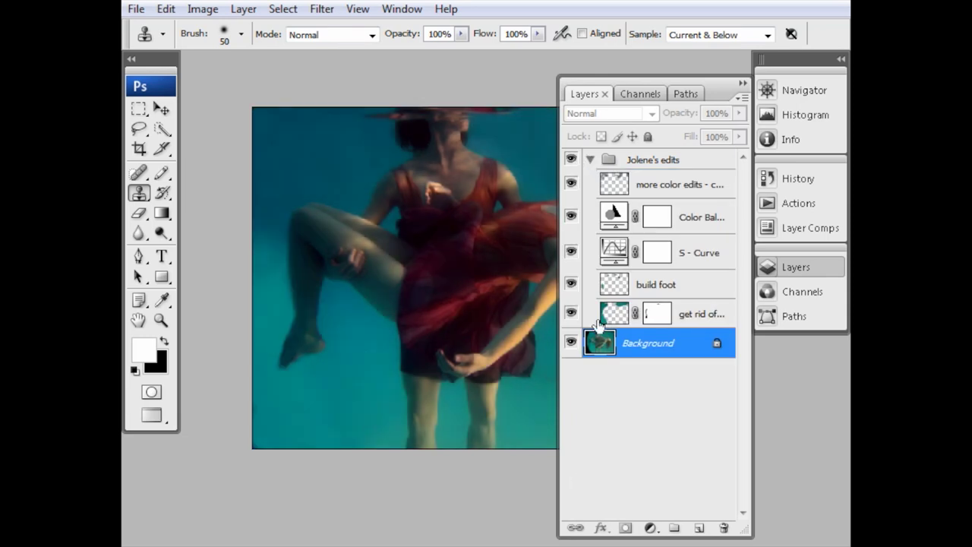
click(570, 160)
click(590, 160)
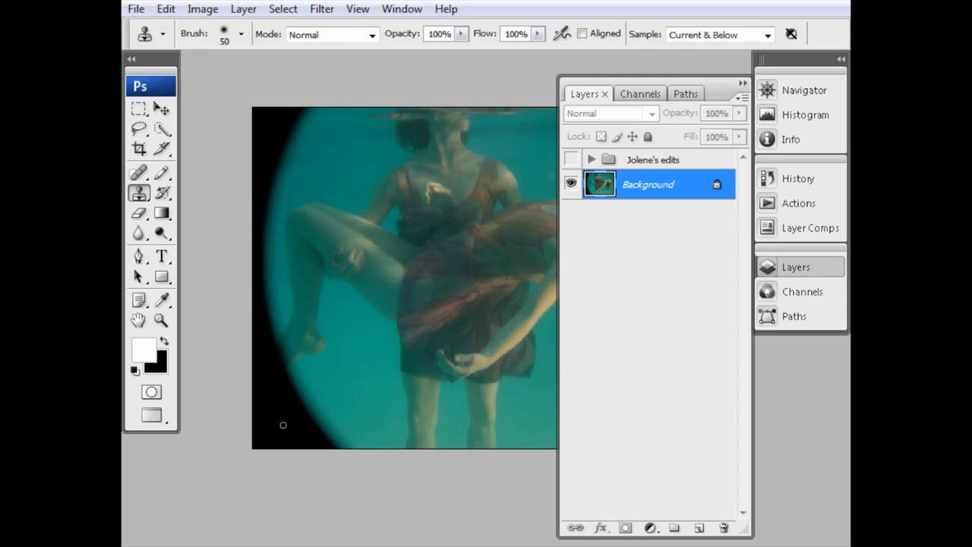
Step: Add an empty layer above the Background and name it "clone out vignette"
click(696, 531)
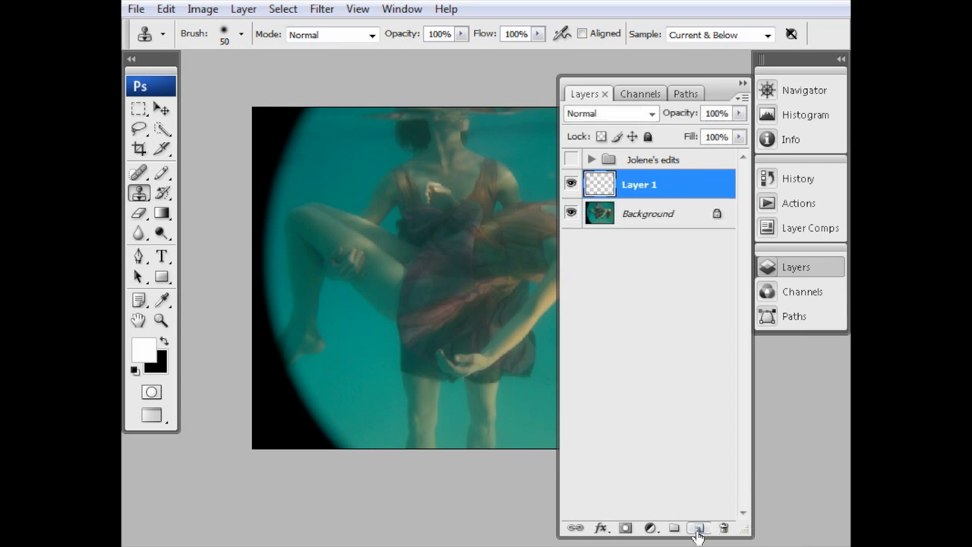
double_click(629, 185)
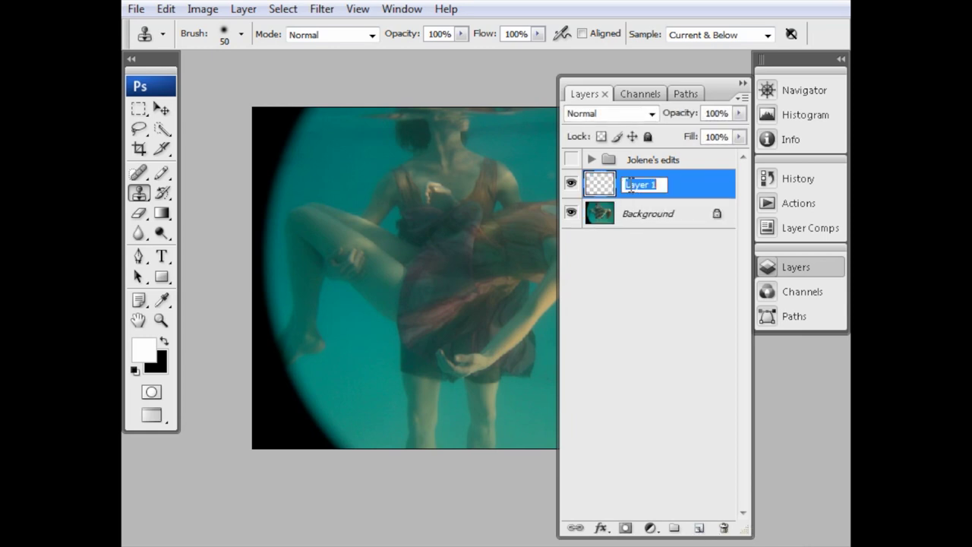
text(clone out vin)
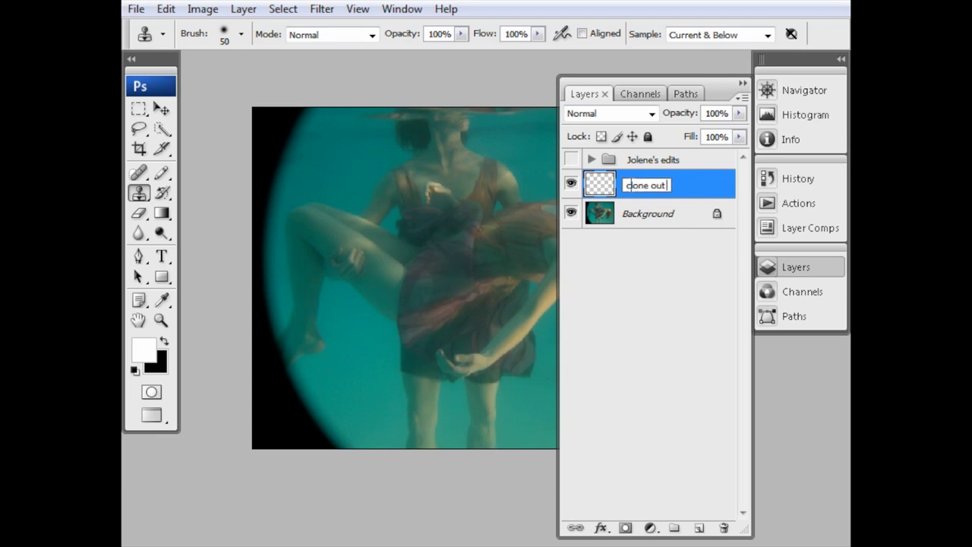
key(BackSpace)
text(gnette)
key(Return)
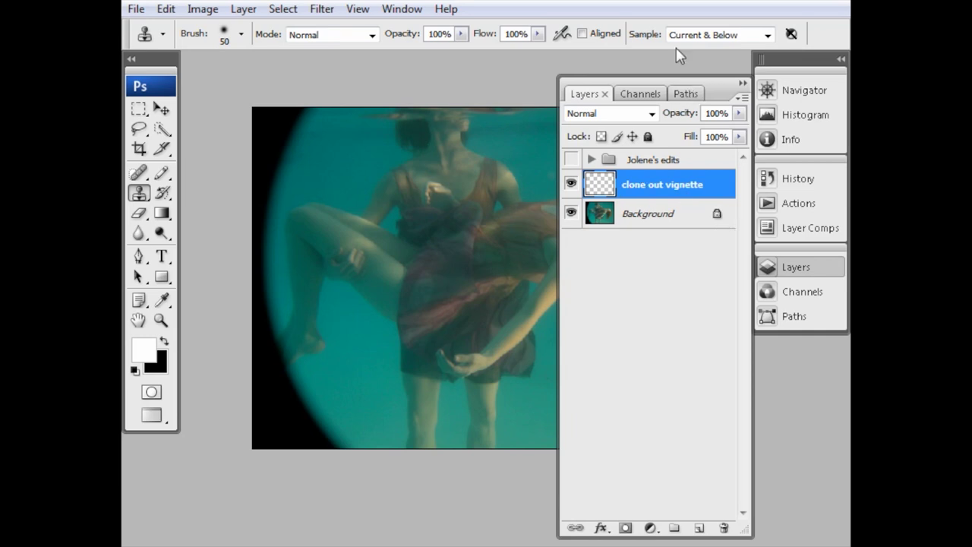
click(796, 269)
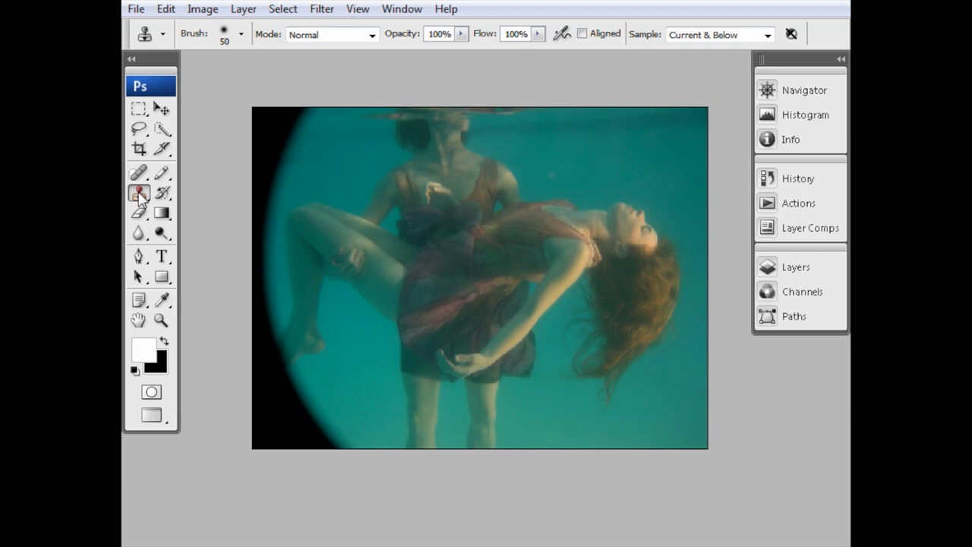
Step: Set up the Clone Stamp with unaligned sampling and enlarge its brush to 150
click(582, 34)
key(bracketright)
key(bracketright)
key(bracketright)
key(bracketright)
key(bracketright)
key(bracketright)
key(bracketright)
Step: Try unaligned cloning of water from the photo's upper left onto the top-left and bottom-left vignette corners, and undo it
alt+click(344, 153)
drag(278, 152, 281, 151)
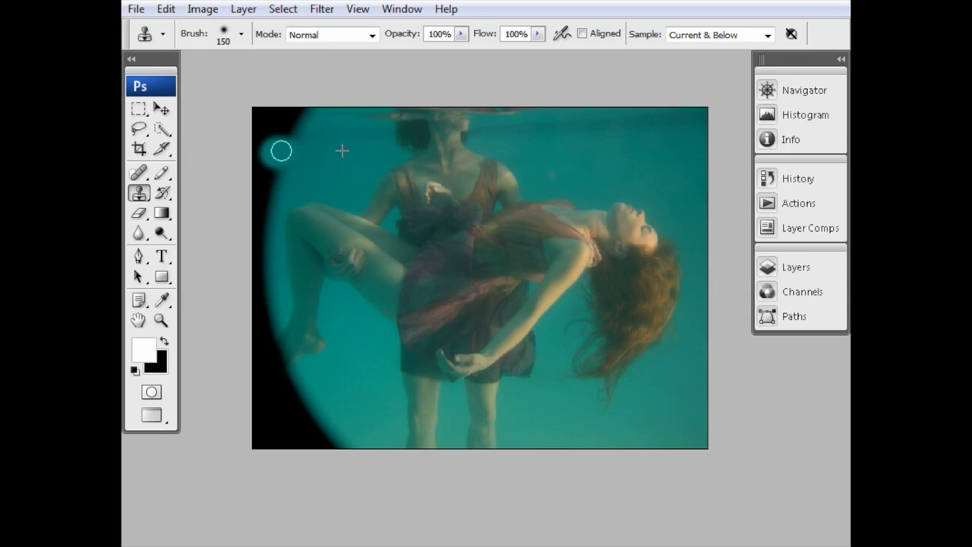
drag(281, 151, 280, 153)
drag(273, 417, 279, 412)
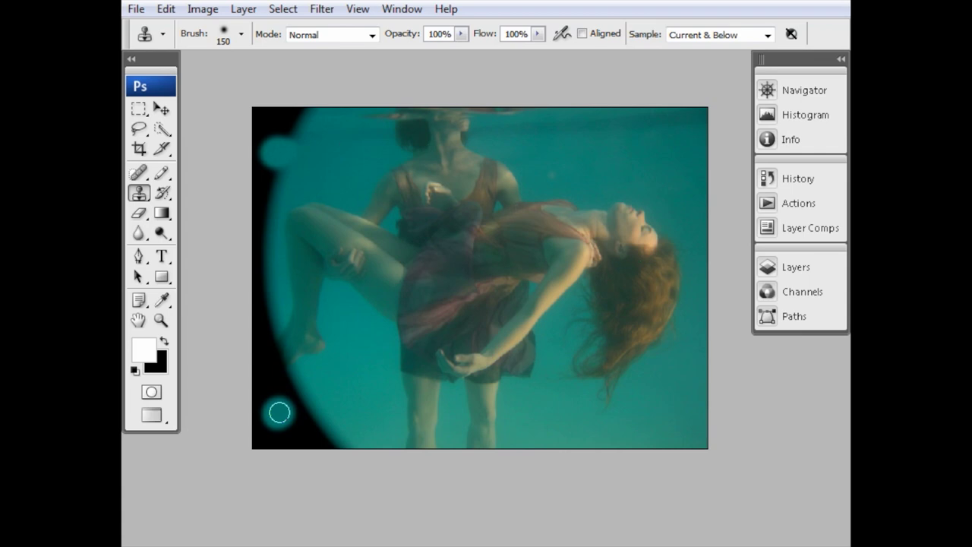
key(ctrl+alt+z)
key(ctrl+alt+z)
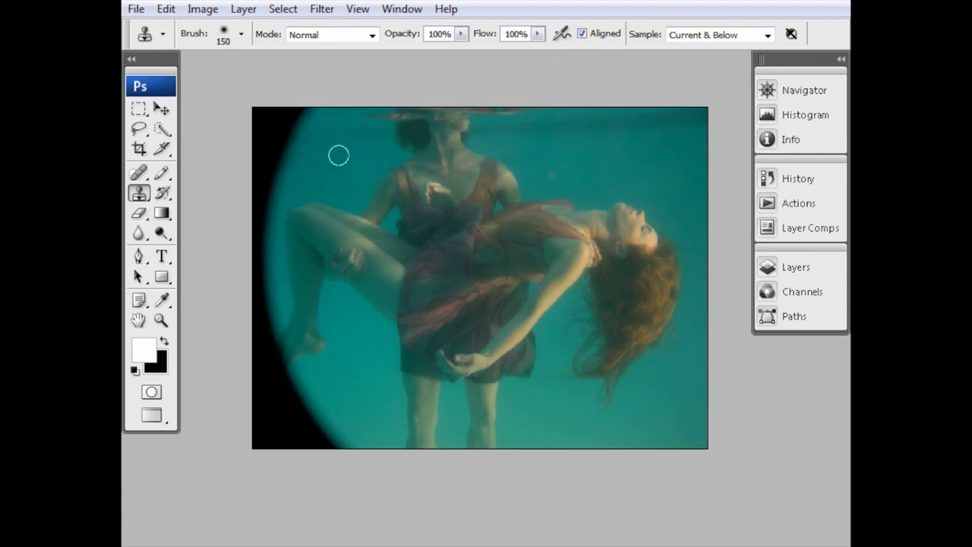
Step: Try the same two corner dabs with aligned sampling, undo them, and restore unaligned sampling
mouse_move(277, 148)
mouse_down()
mouse_move(271, 156)
mouse_move(280, 155)
mouse_up()
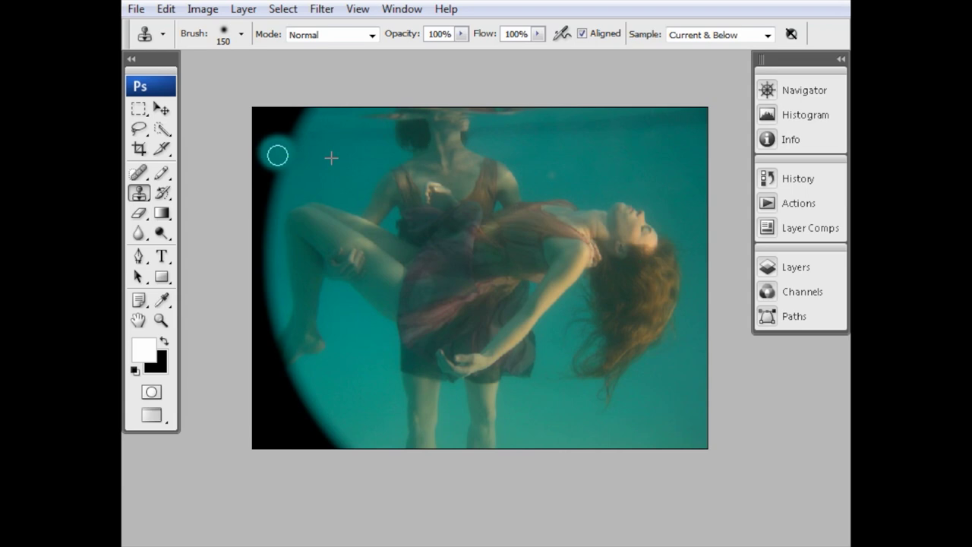
drag(271, 410, 281, 410)
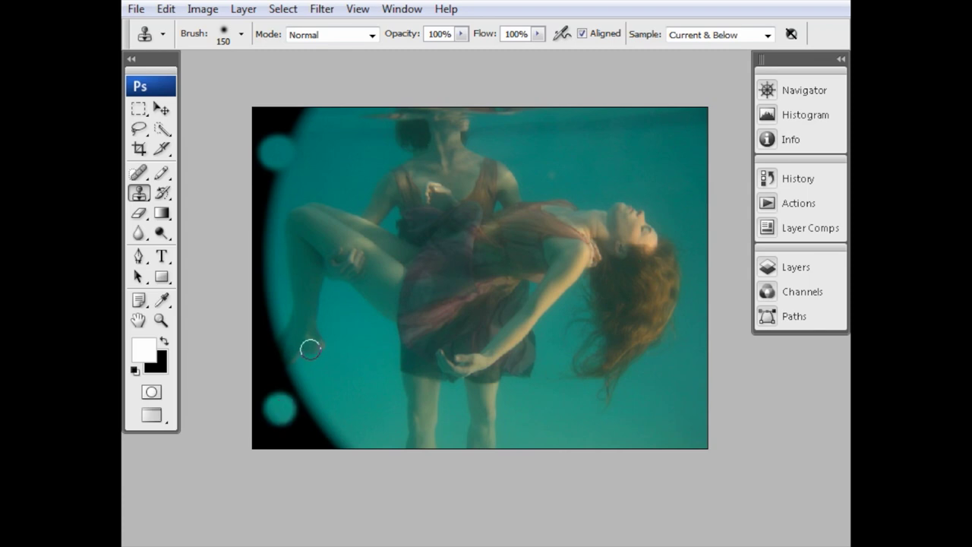
key(ctrl+alt+z)
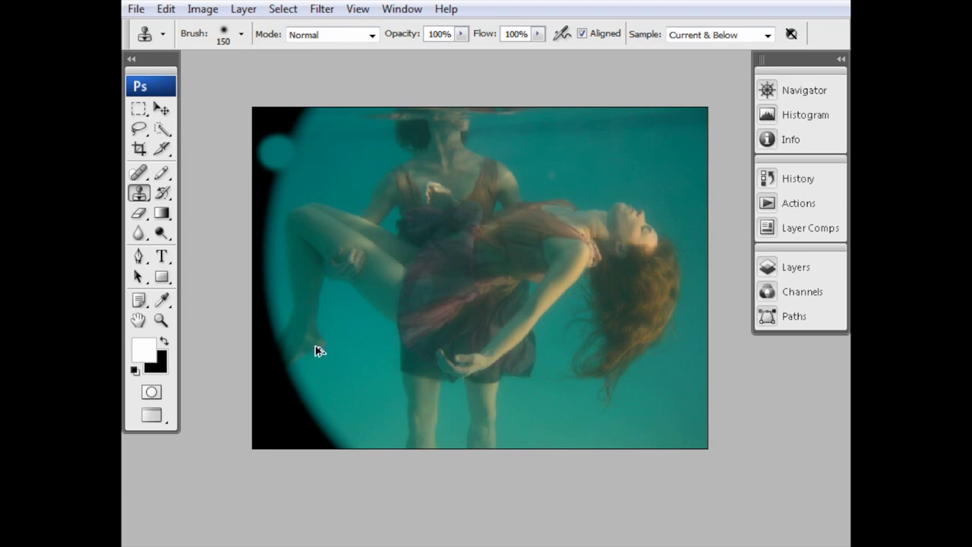
key(ctrl+alt+z)
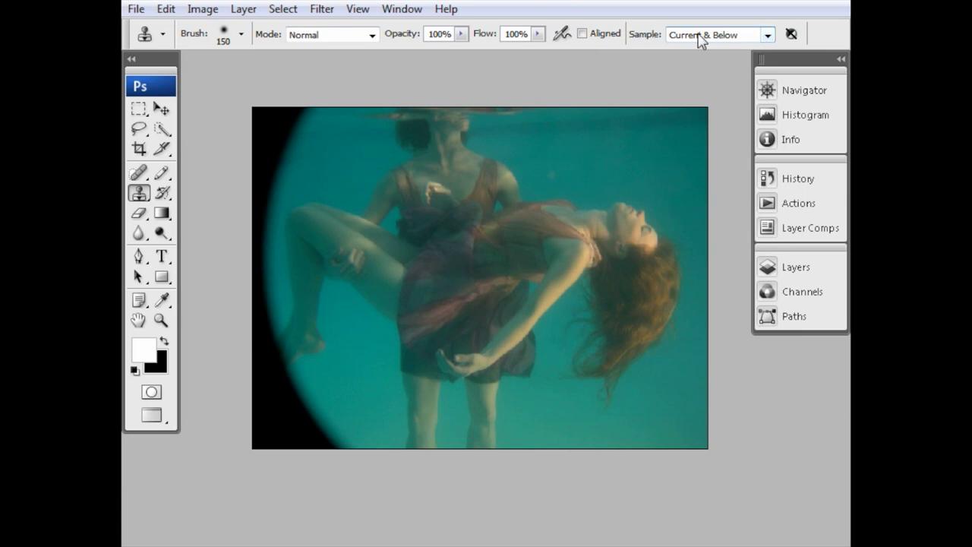
click(769, 36)
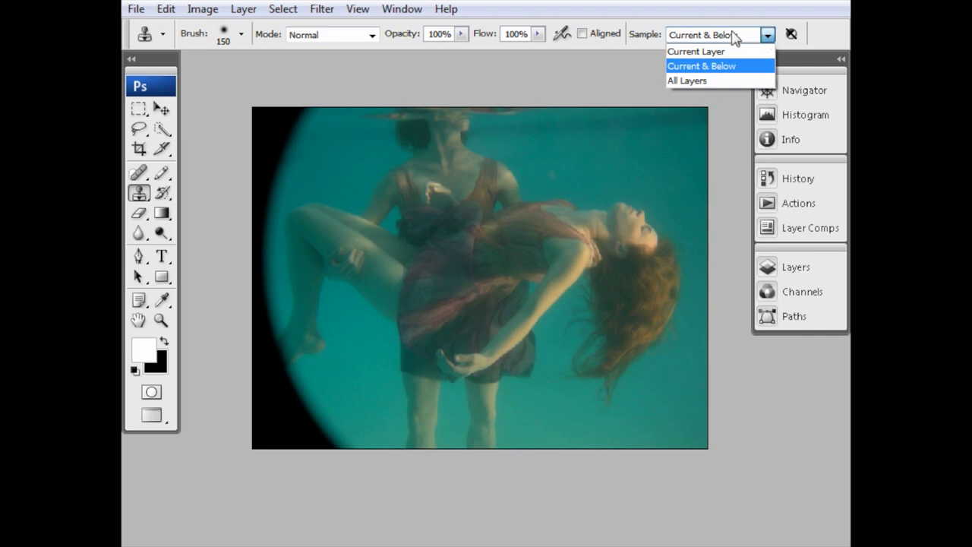
click(766, 38)
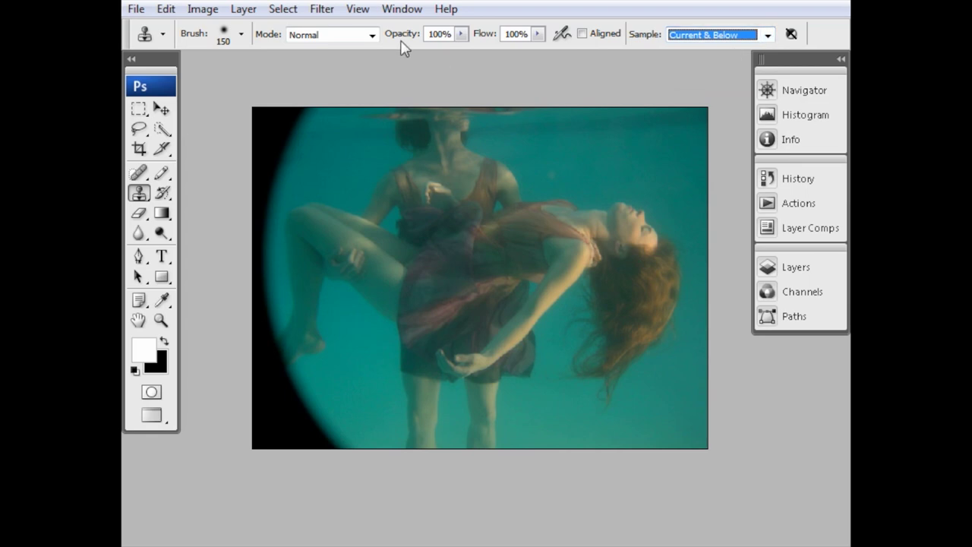
click(372, 36)
click(371, 36)
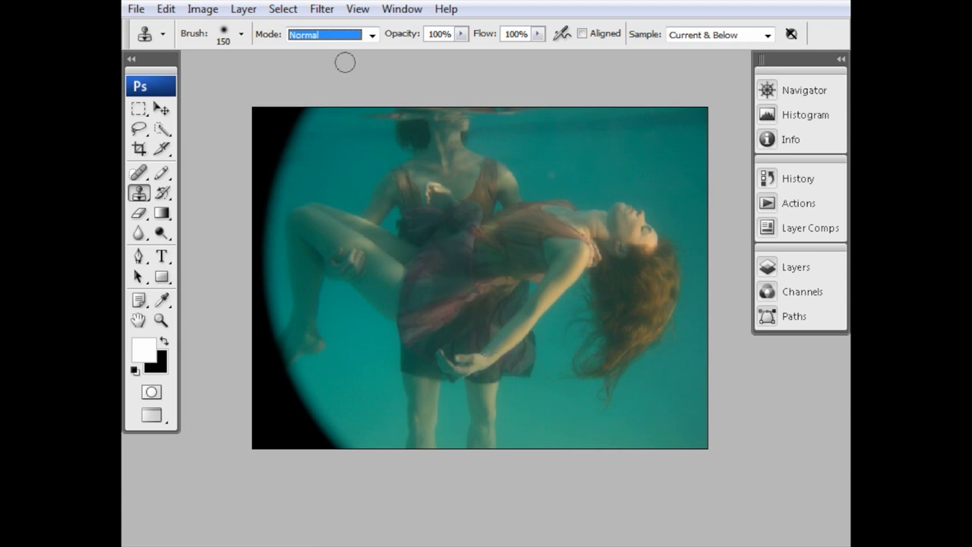
key(Return)
Step: Try a clone stroke over the water and the underside of the raised thigh beside the dress, and undo it
drag(409, 263, 416, 223)
scroll(413, 262, up, 3)
drag(351, 328, 563, 197)
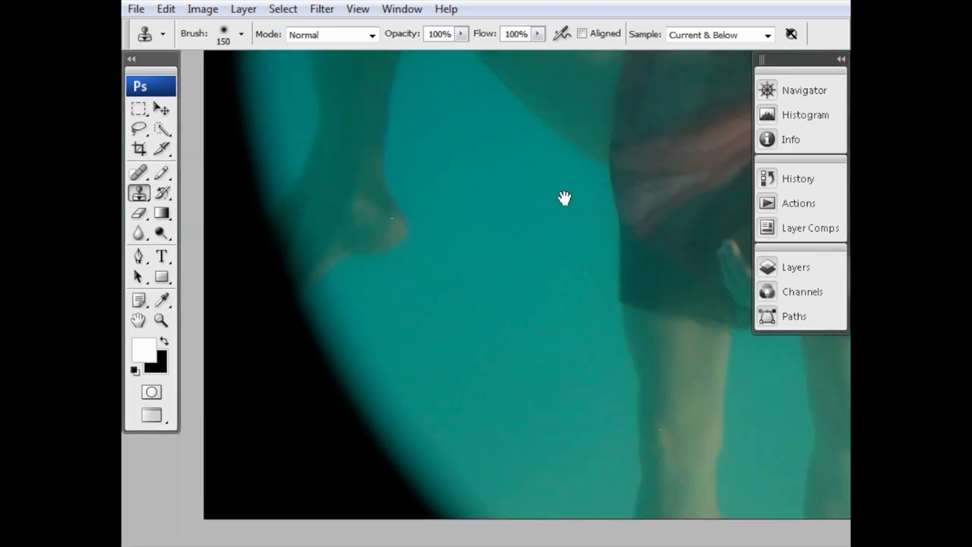
scroll(554, 220, down, 3)
drag(465, 300, 459, 379)
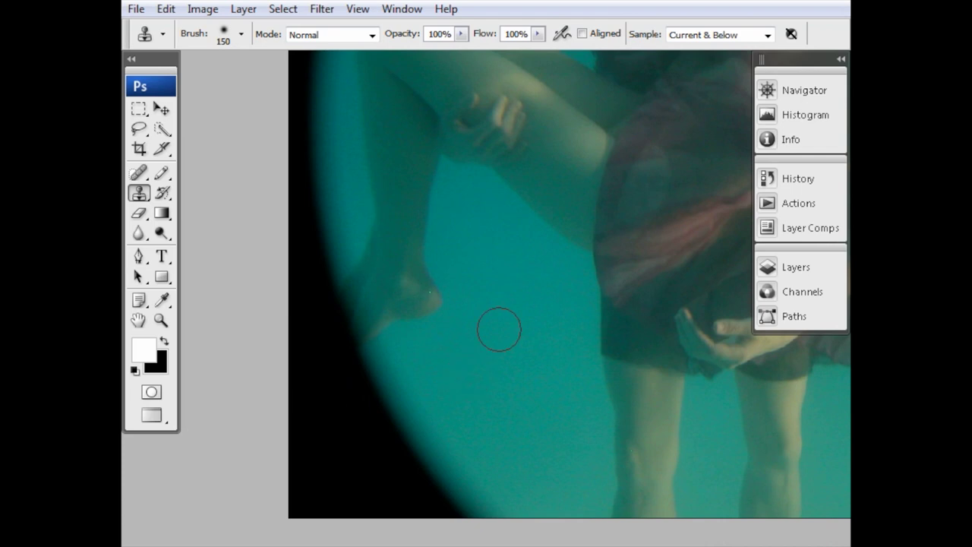
drag(537, 273, 581, 221)
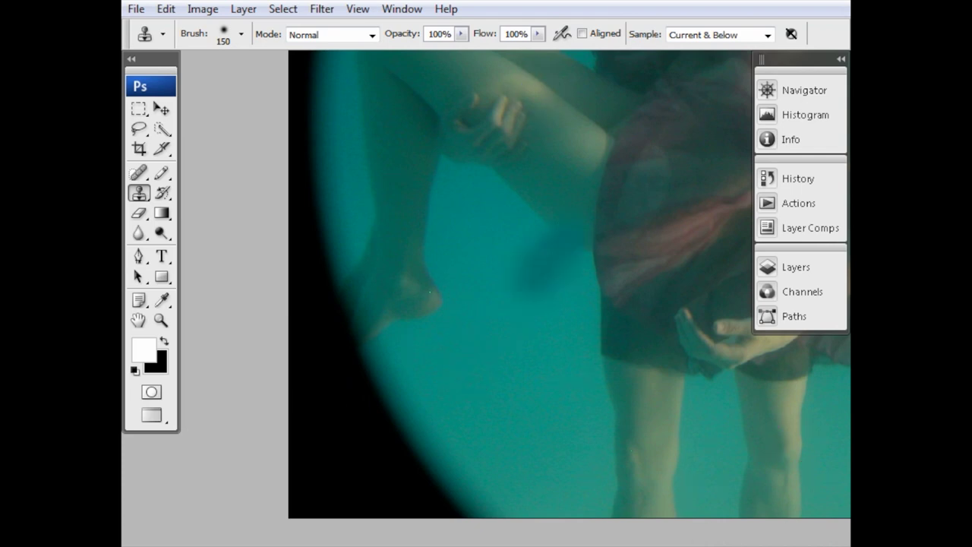
key(ctrl+z)
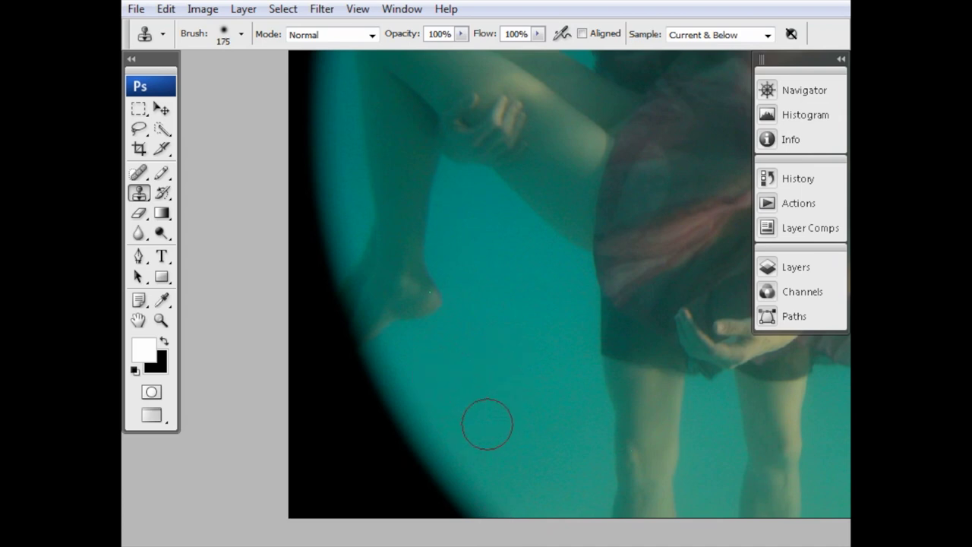
Step: Enlarge the clone brush to 175 and cover the photo's black lower-left corner and part of its left edge with cloned water
key(bracketright)
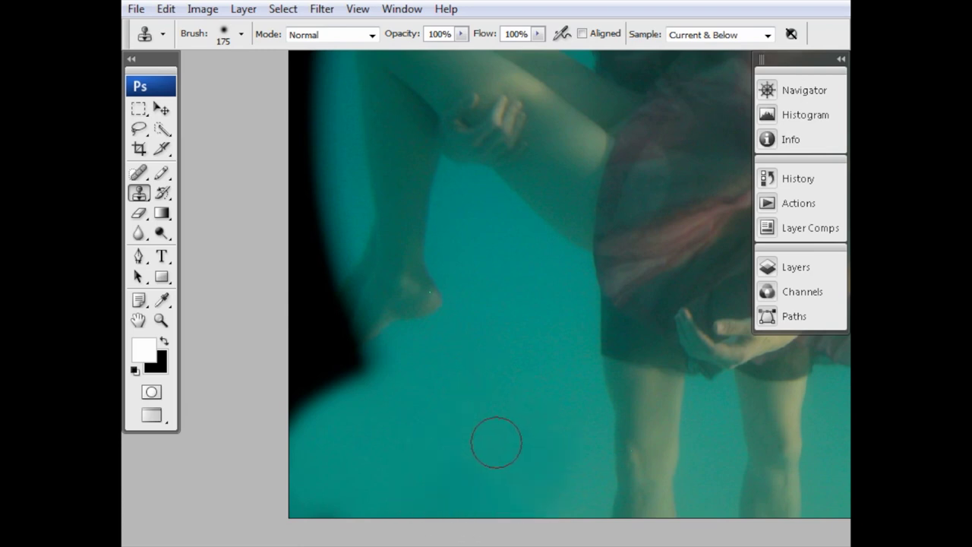
mouse_move(361, 433)
mouse_down()
mouse_move(314, 397)
mouse_move(323, 400)
mouse_up()
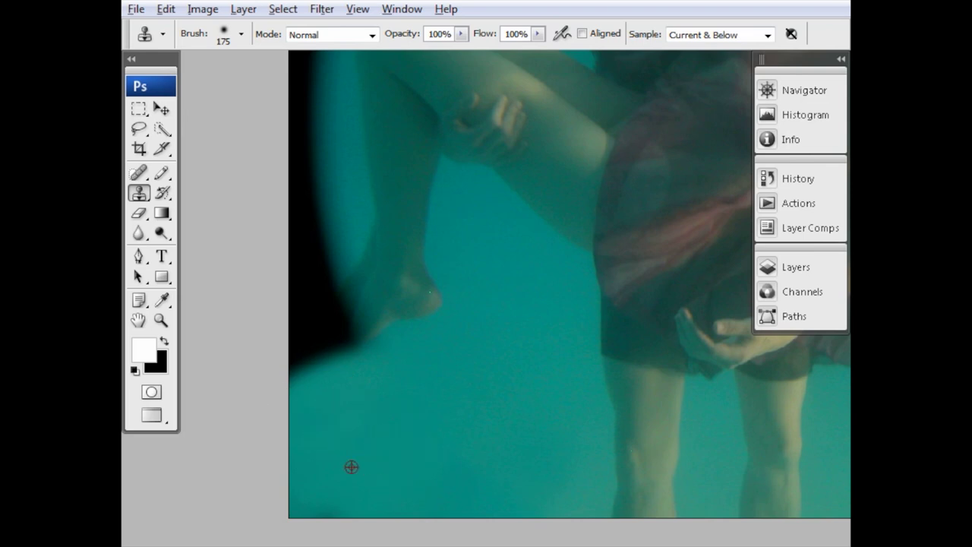
mouse_move(296, 208)
mouse_down()
mouse_move(293, 254)
mouse_move(306, 217)
mouse_move(323, 228)
mouse_up()
Step: Clone sampled water over the black vignette in the photo's upper-left corner, down to the level of the raised knee
mouse_move(489, 85)
mouse_down()
mouse_move(501, 418)
mouse_move(489, 460)
mouse_up()
alt+click(473, 297)
mouse_move(315, 243)
mouse_down()
mouse_move(373, 231)
mouse_move(269, 277)
mouse_move(376, 231)
mouse_move(409, 245)
mouse_move(318, 220)
mouse_move(397, 202)
mouse_move(374, 196)
mouse_move(382, 204)
mouse_move(283, 237)
mouse_move(279, 255)
mouse_move(388, 182)
mouse_up()
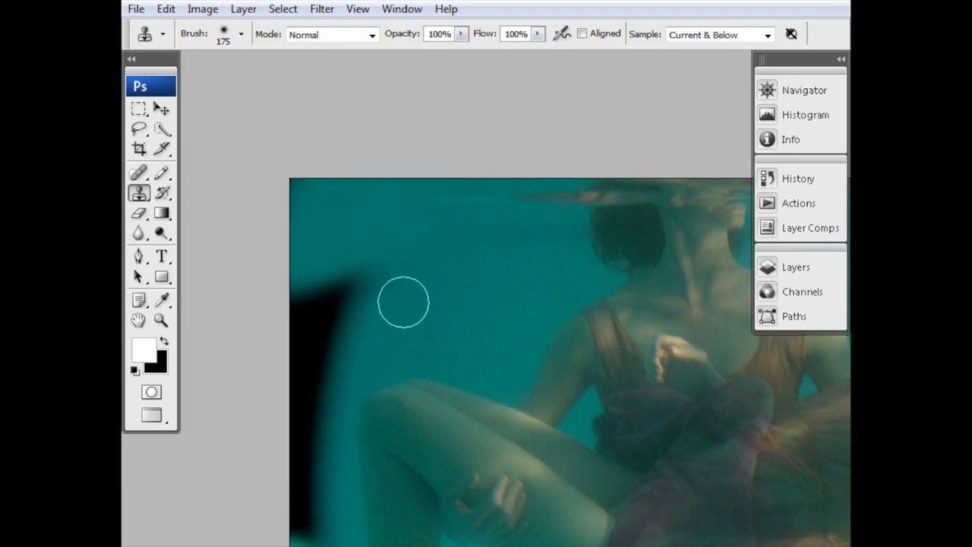
mouse_move(359, 292)
mouse_down()
mouse_move(389, 256)
mouse_move(311, 292)
mouse_move(373, 271)
mouse_move(364, 298)
mouse_move(366, 285)
mouse_move(325, 306)
mouse_move(369, 294)
mouse_up()
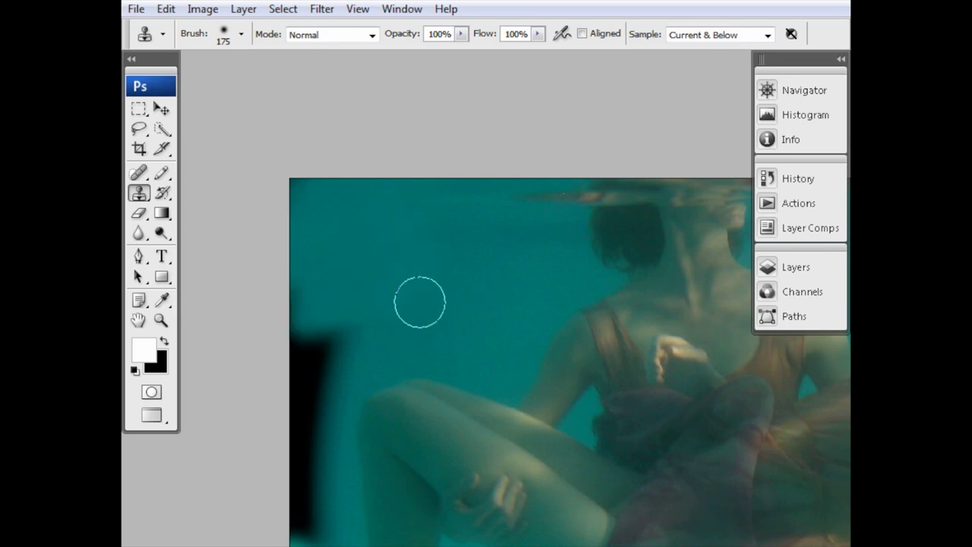
alt+click(433, 234)
mouse_move(404, 336)
mouse_down()
mouse_move(283, 398)
mouse_move(345, 333)
mouse_move(304, 340)
mouse_move(341, 314)
mouse_move(284, 291)
mouse_move(293, 355)
mouse_move(373, 303)
mouse_up()
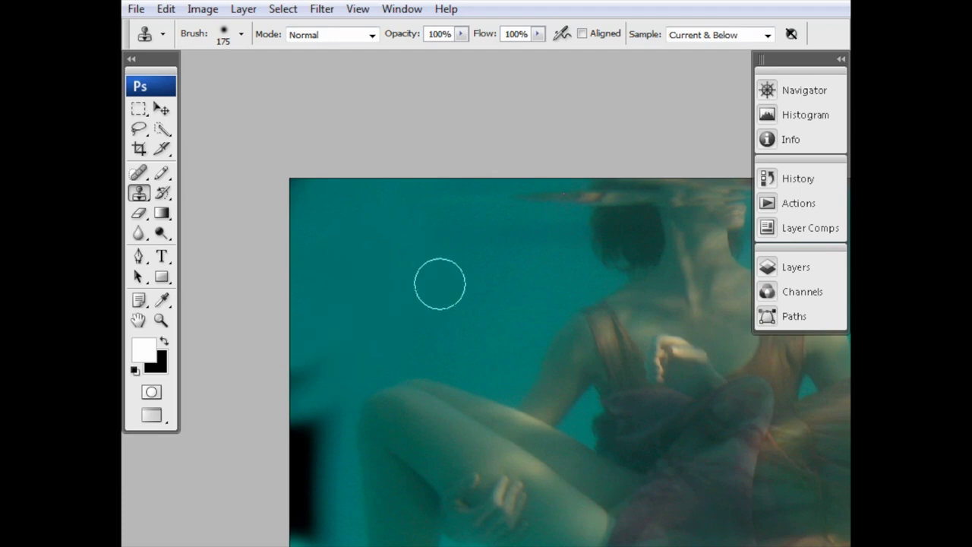
mouse_move(317, 362)
mouse_down()
mouse_move(292, 408)
mouse_move(313, 350)
mouse_move(333, 361)
mouse_move(320, 411)
mouse_move(344, 379)
mouse_up()
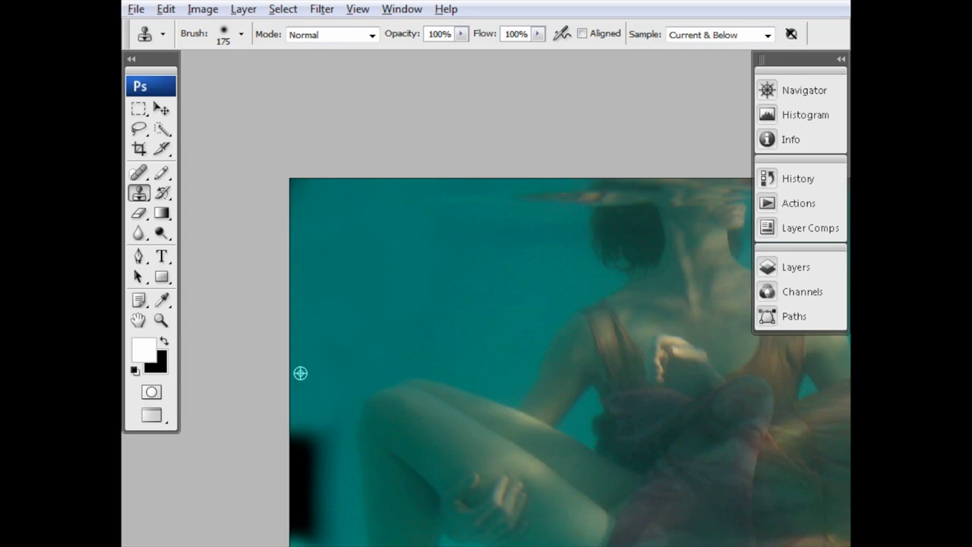
Step: Resample clean water near the photo's top and clone it over the black patch on the left edge beside the knee
alt+click(372, 240)
drag(302, 429, 291, 484)
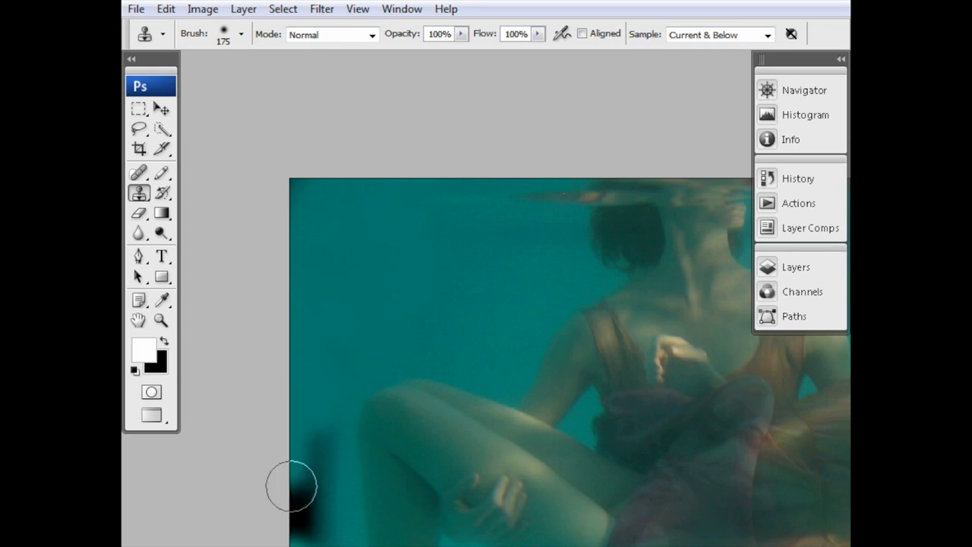
drag(457, 408, 382, 167)
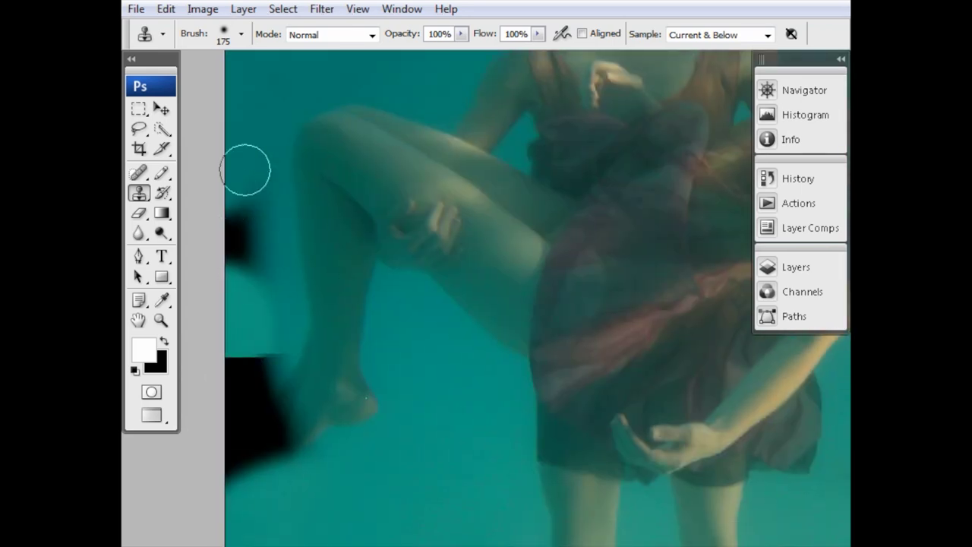
drag(273, 190, 393, 286)
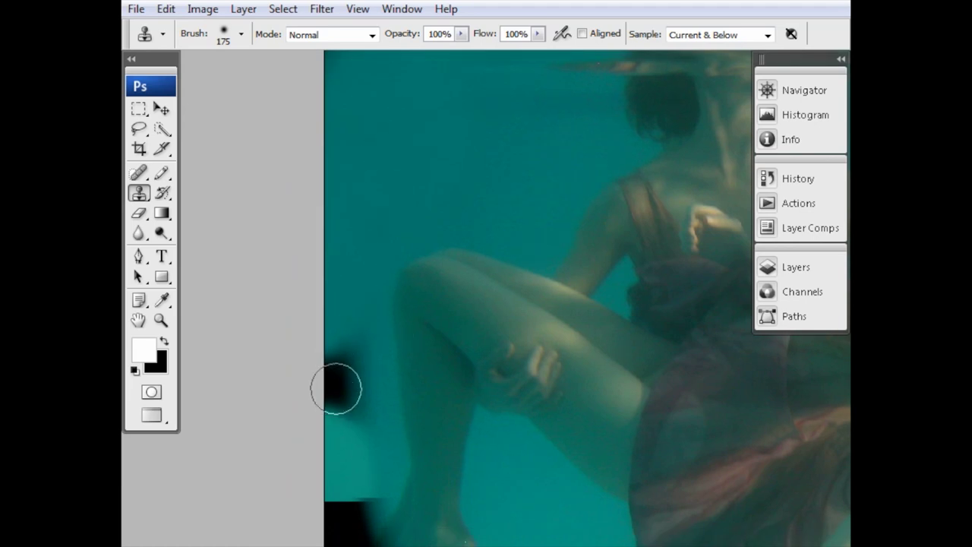
mouse_move(336, 386)
mouse_down()
mouse_move(335, 335)
mouse_move(355, 287)
mouse_move(367, 194)
mouse_move(353, 195)
mouse_move(347, 452)
mouse_move(340, 375)
mouse_up()
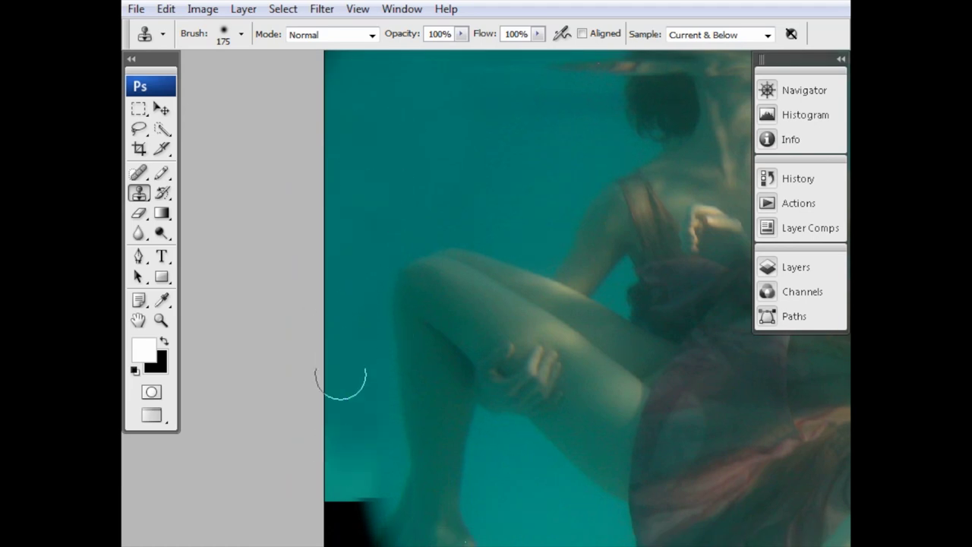
Step: Sample clean water near the photo's top and clone it over the black patch beside the raised lower leg along the photo's edge
alt+click(379, 123)
mouse_move(369, 419)
mouse_down()
mouse_move(374, 483)
mouse_move(356, 491)
mouse_up()
drag(360, 454, 350, 503)
mouse_move(341, 476)
mouse_down()
mouse_move(379, 314)
mouse_move(402, 237)
mouse_move(391, 408)
mouse_move(401, 305)
mouse_move(413, 350)
mouse_up()
drag(411, 305, 410, 537)
drag(469, 400, 438, 278)
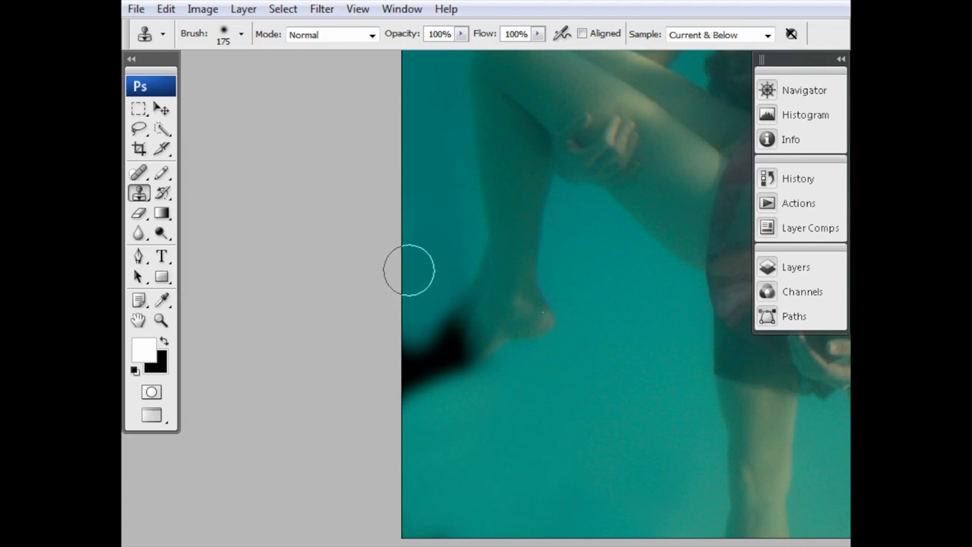
Step: Sample the water between the foot and the skirt and clone it over the black streak between the toes and the photo's edge
drag(585, 477, 539, 403)
key(alt)
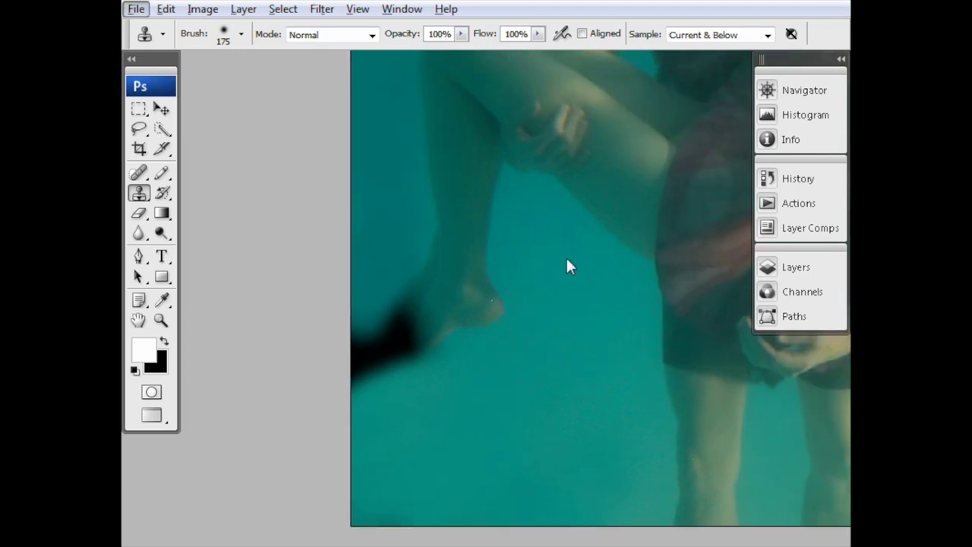
key(alt)
alt+click(565, 337)
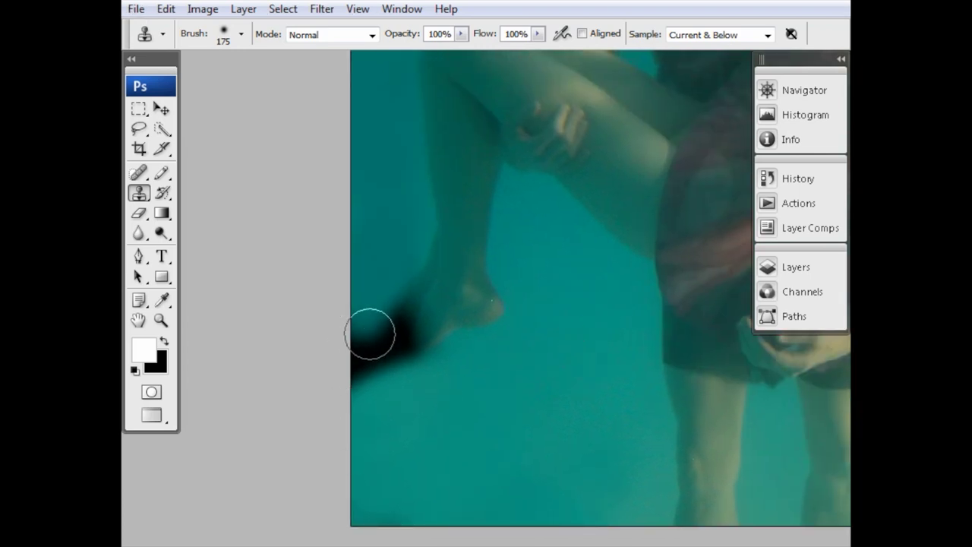
drag(369, 334, 355, 417)
mouse_move(360, 312)
mouse_down()
mouse_move(374, 338)
mouse_move(373, 380)
mouse_up()
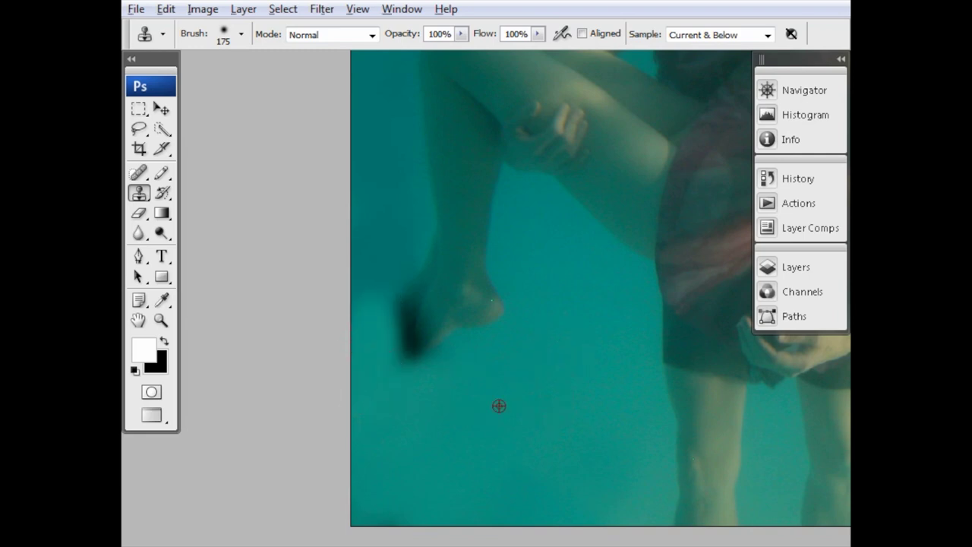
Step: Resample water below the foot and clone it along the photo's edge beside the foot and shin to even out the tone
alt+click(499, 406)
mouse_move(380, 371)
mouse_down()
mouse_move(436, 384)
mouse_move(394, 410)
mouse_up()
mouse_move(372, 293)
mouse_down()
mouse_move(354, 314)
mouse_move(362, 222)
mouse_move(388, 201)
mouse_move(386, 241)
mouse_move(356, 291)
mouse_move(377, 288)
mouse_move(393, 252)
mouse_move(353, 357)
mouse_up()
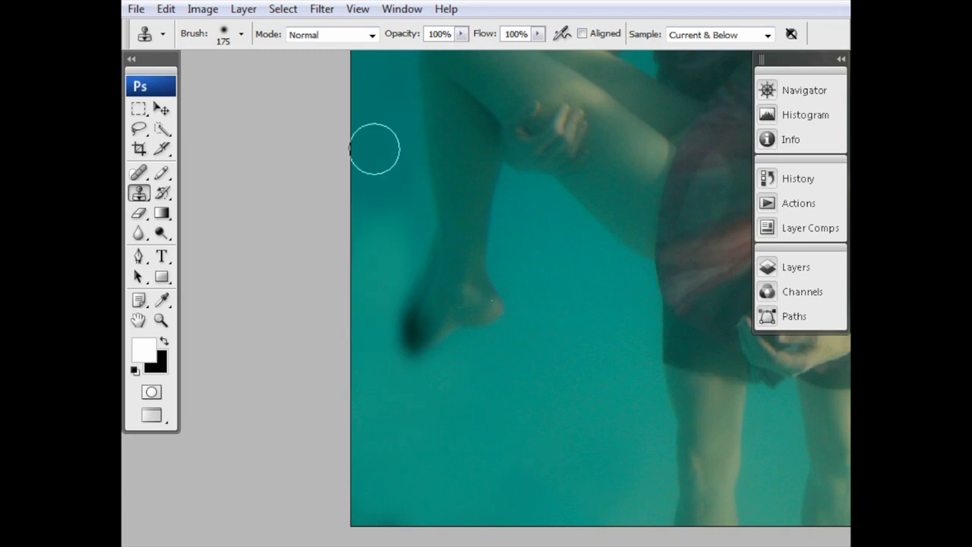
mouse_move(374, 149)
mouse_down()
mouse_move(362, 283)
mouse_move(350, 147)
mouse_move(380, 158)
mouse_up()
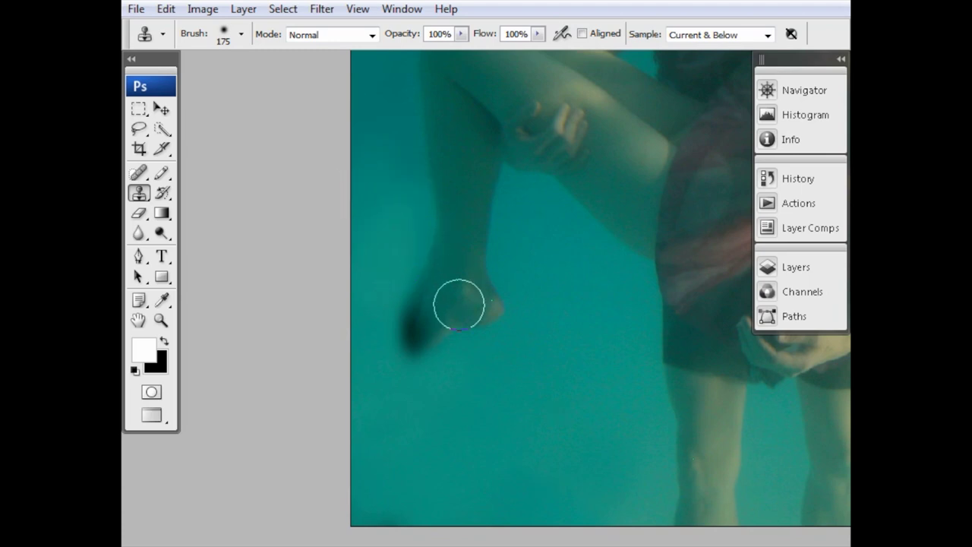
Step: Reduce the Clone Stamp brush to 30 for the stray green pixel on the heel
drag(537, 326, 513, 519)
mouse_move(488, 162)
mouse_down()
mouse_move(499, 124)
mouse_move(512, 241)
mouse_up()
drag(456, 390, 482, 104)
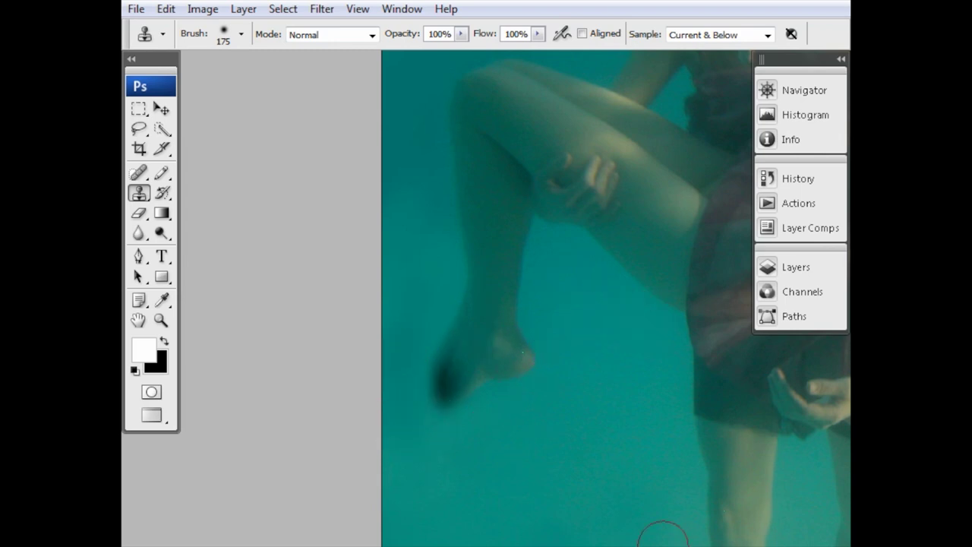
scroll(445, 388, up, 3)
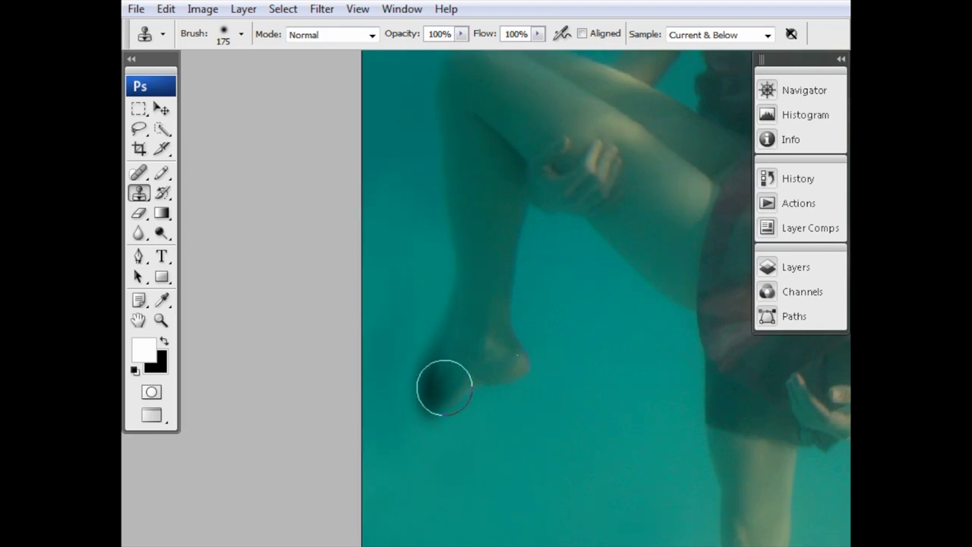
scroll(537, 394, up, 2)
mouse_move(548, 321)
mouse_down()
mouse_move(490, 271)
mouse_move(463, 289)
mouse_up()
scroll(463, 289, up, 3)
drag(503, 189, 494, 256)
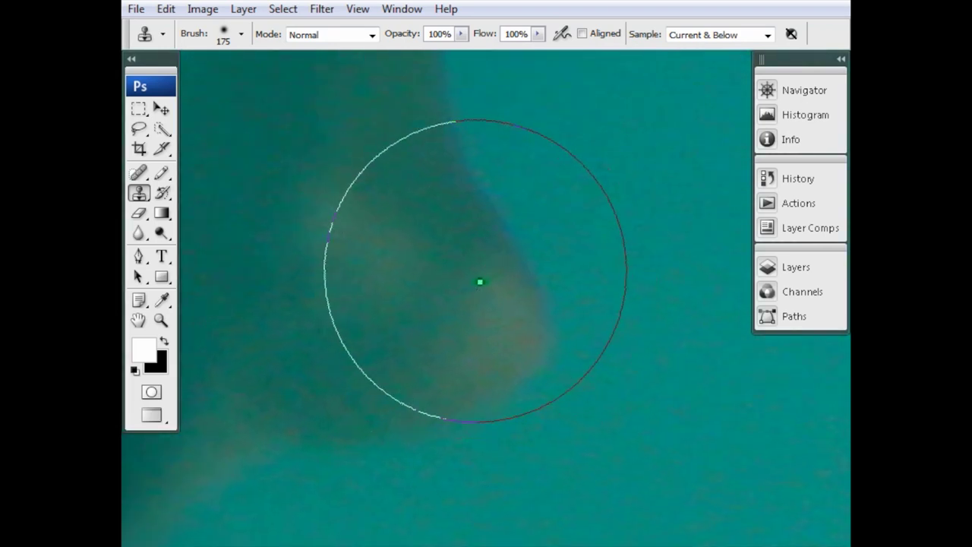
key(bracketleft)
key(bracketleft)
key(bracketleft)
key(bracketleft)
key(bracketleft)
key(bracketleft)
key(bracketleft)
key(bracketleft)
key(bracketleft)
key(bracketleft)
key(bracketleft)
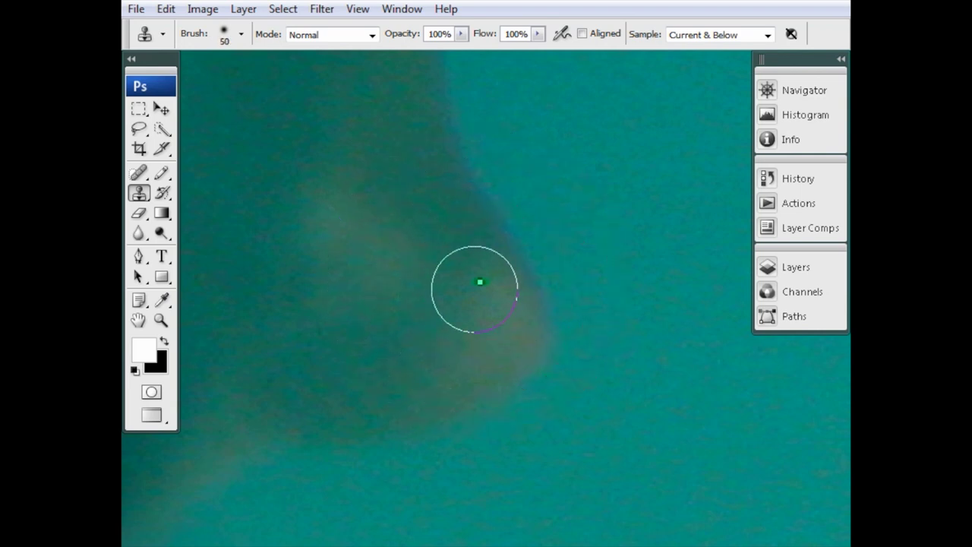
key(bracketleft)
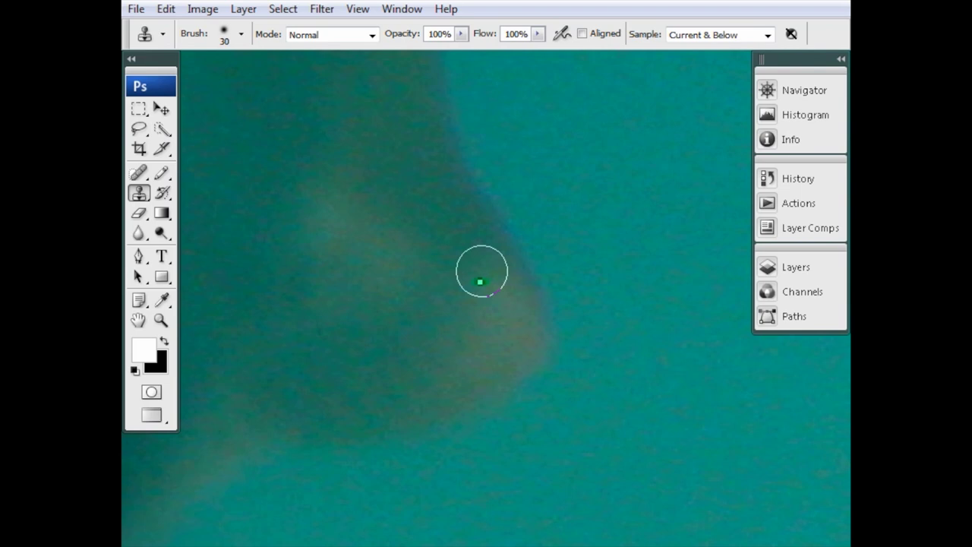
Step: Remove the stray green pixel on the heel with the Spot Healing Brush at size 9
key(j)
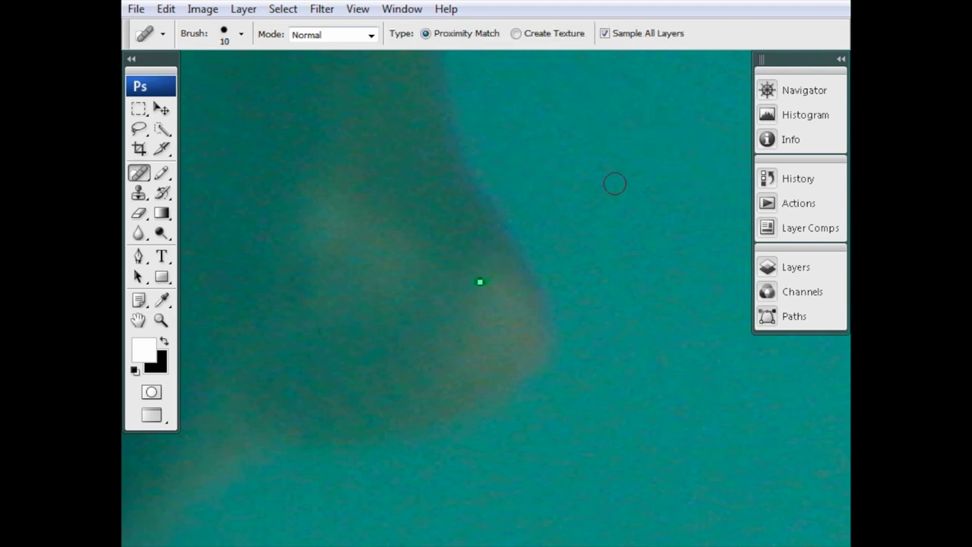
click(137, 176)
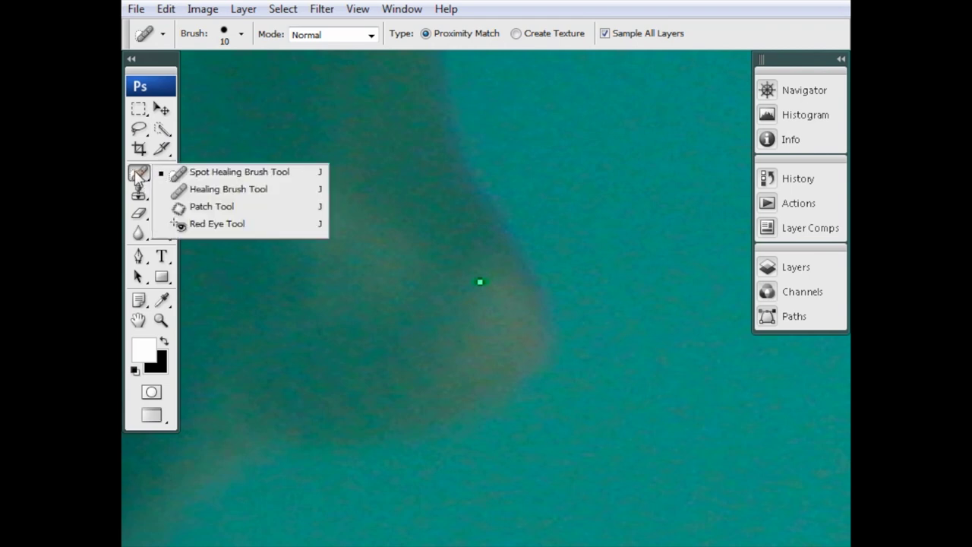
click(204, 173)
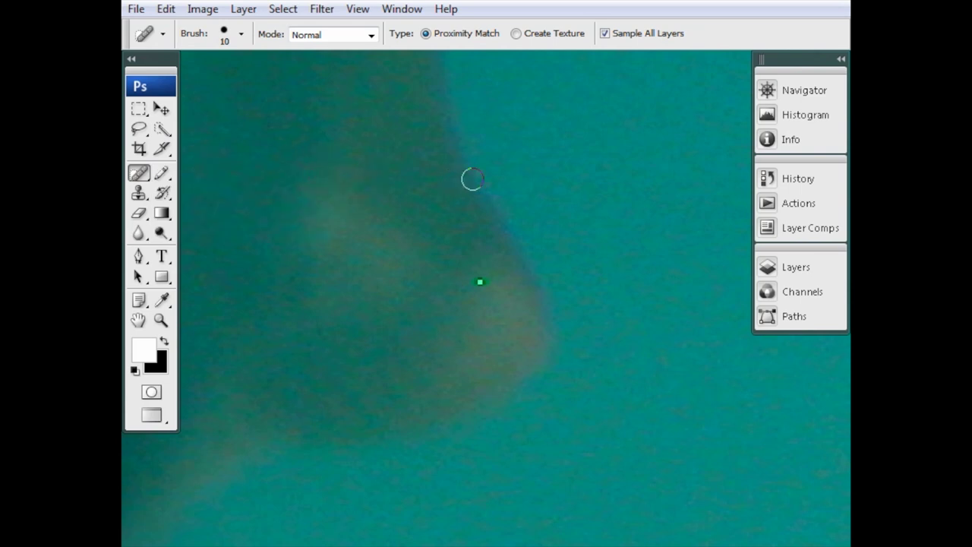
key(bracketleft)
click(480, 282)
Step: Enlarge the healing brush to 10 and heal the green pixel in the dark hair below the reclining woman's ear
scroll(494, 366, down, 6)
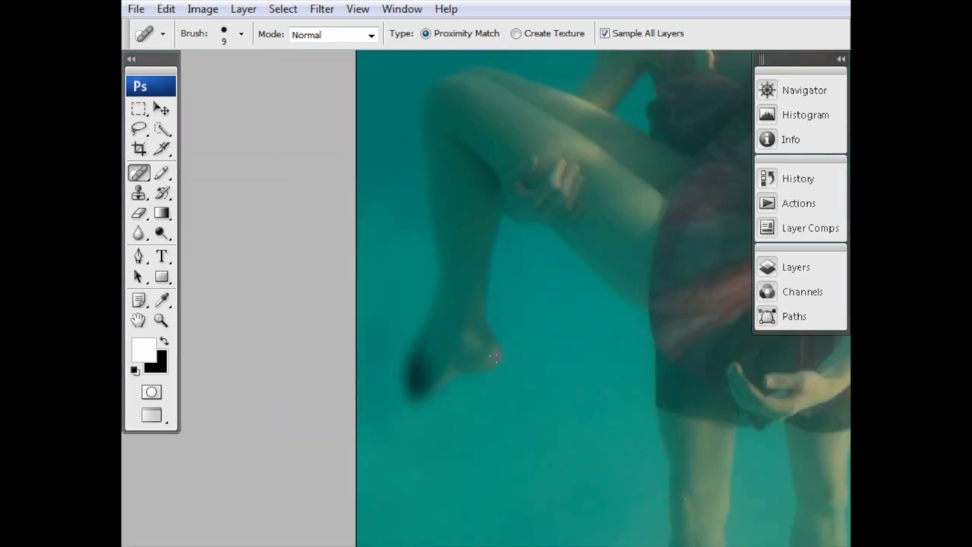
mouse_move(589, 300)
mouse_down()
mouse_move(369, 389)
mouse_move(271, 467)
mouse_up()
drag(431, 323, 347, 388)
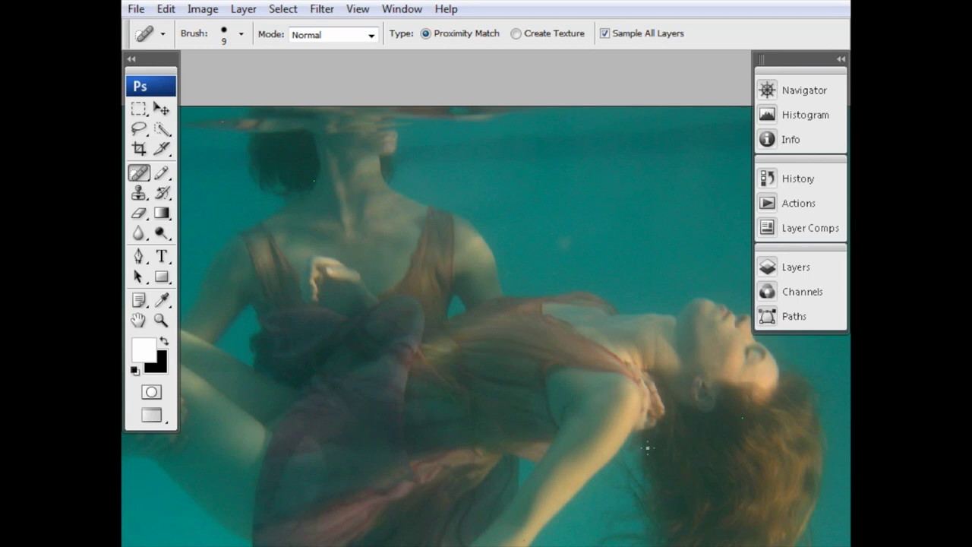
scroll(649, 447, up, 2)
scroll(425, 338, up, 4)
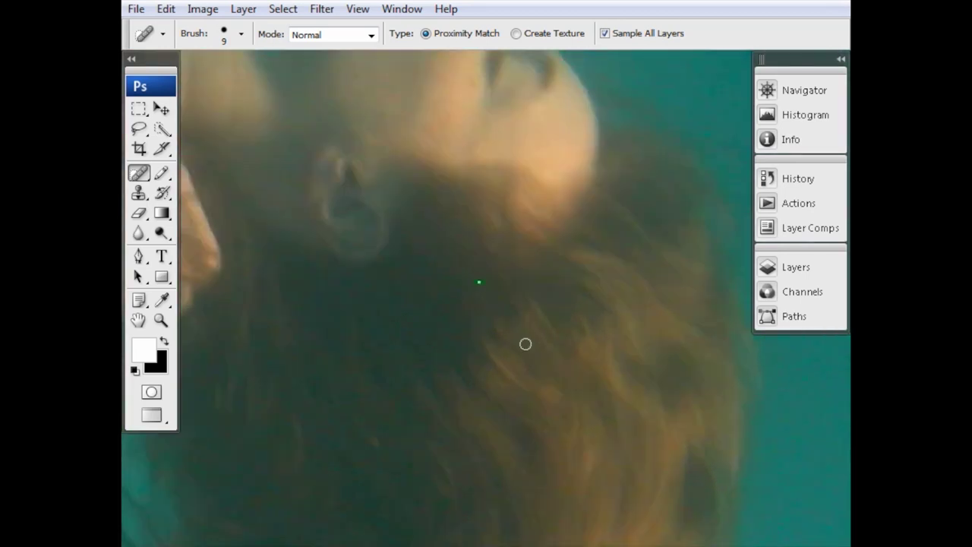
drag(451, 276, 482, 372)
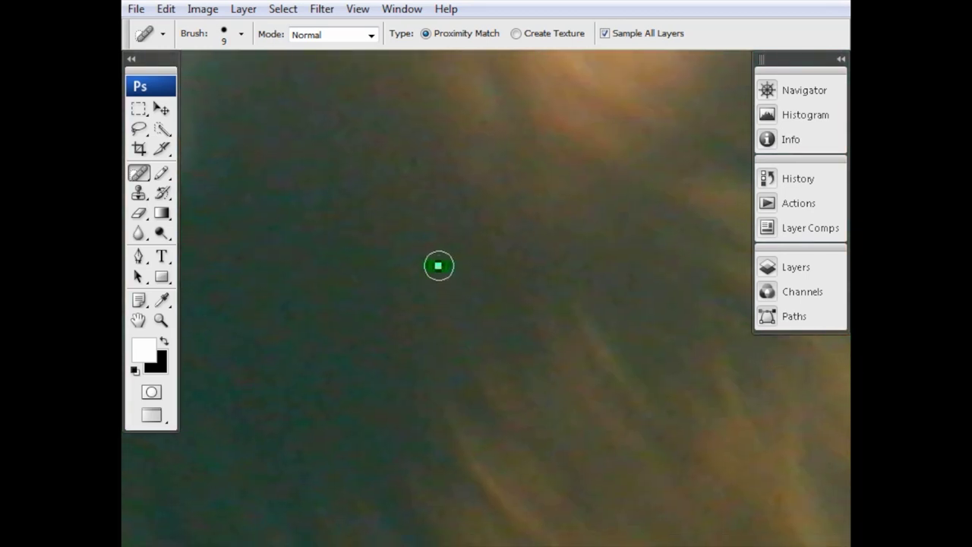
key(bracketright)
click(437, 265)
Step: Heal the bright pink pixel on the reclining woman's hanging arm with the Spot Healing Brush
scroll(458, 334, up, 1)
scroll(458, 334, down, 3)
drag(458, 334, 675, 456)
drag(485, 406, 651, 122)
scroll(515, 242, down, 1)
scroll(518, 334, up, 3)
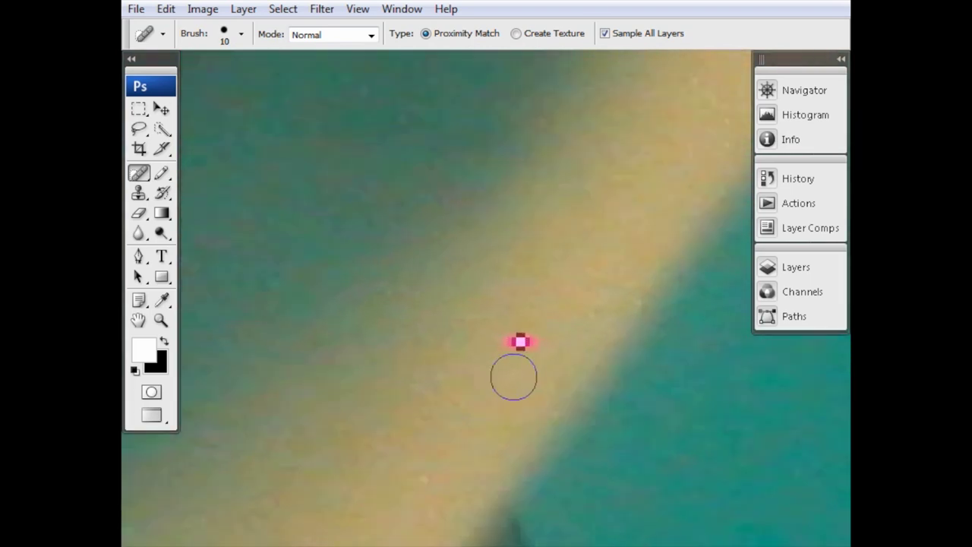
drag(514, 377, 479, 319)
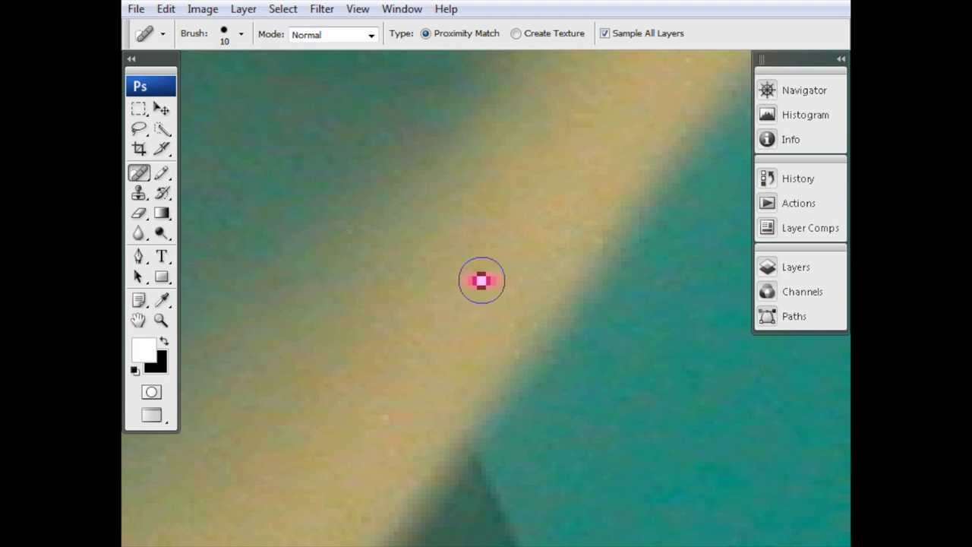
drag(481, 282, 482, 281)
Step: Compare the whole photo with and without the "clone out vignette" layer
scroll(483, 304, down, 6)
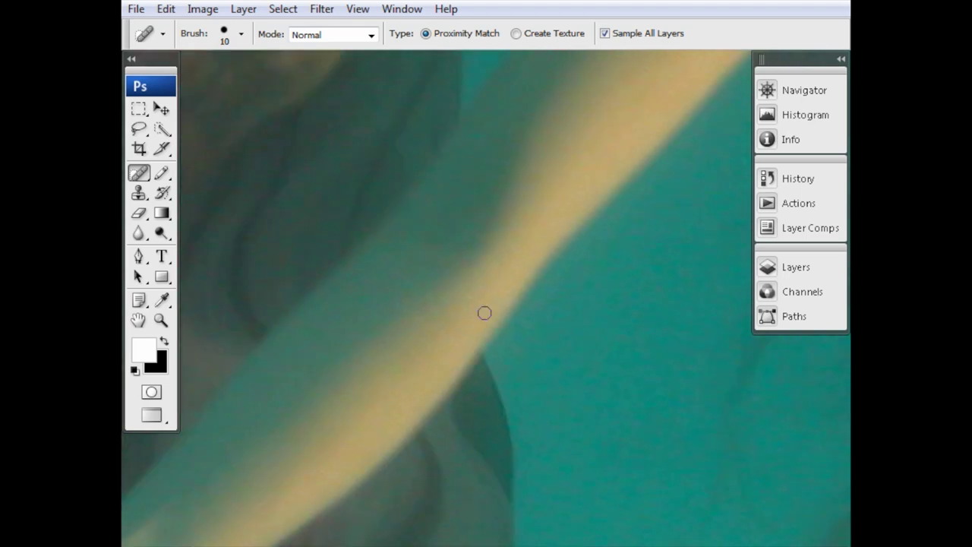
scroll(485, 313, down, 3)
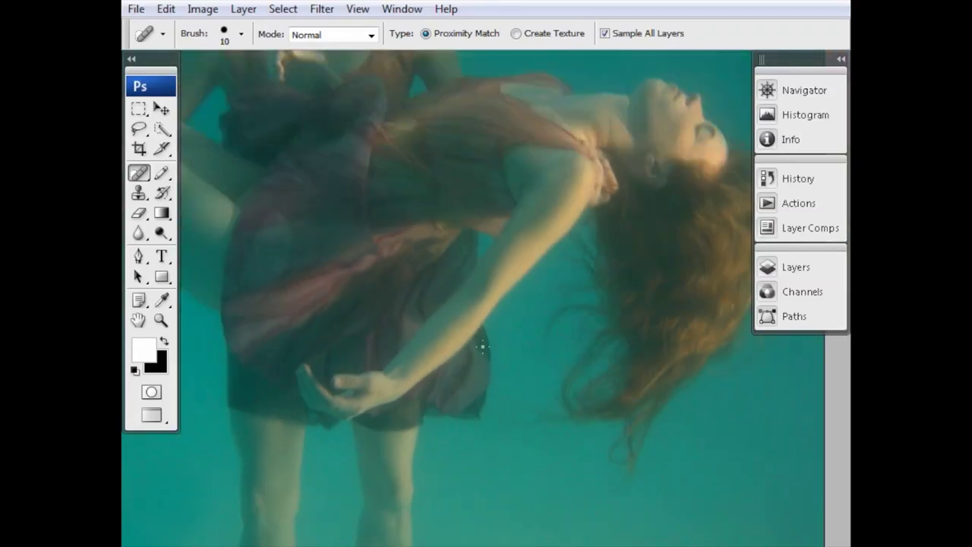
drag(481, 347, 510, 488)
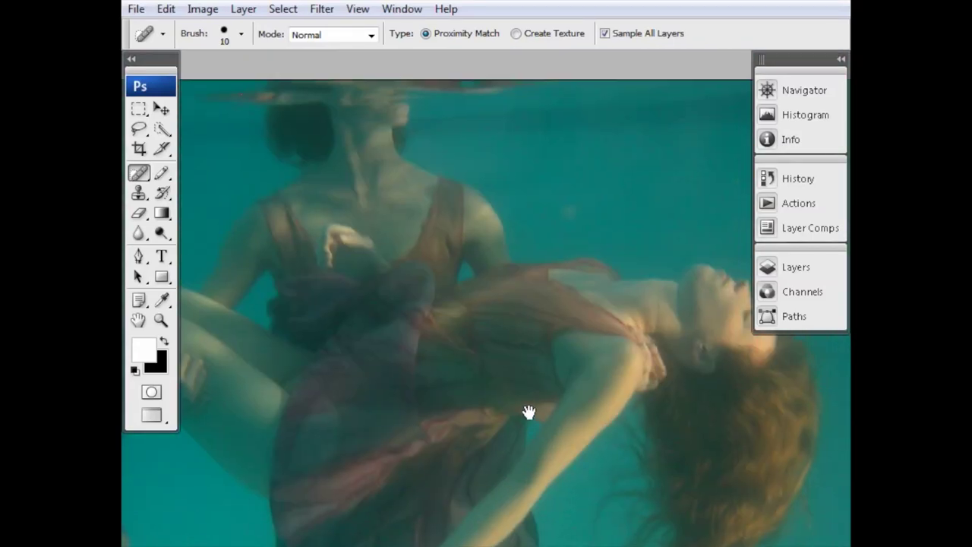
drag(529, 412, 624, 417)
drag(536, 427, 547, 292)
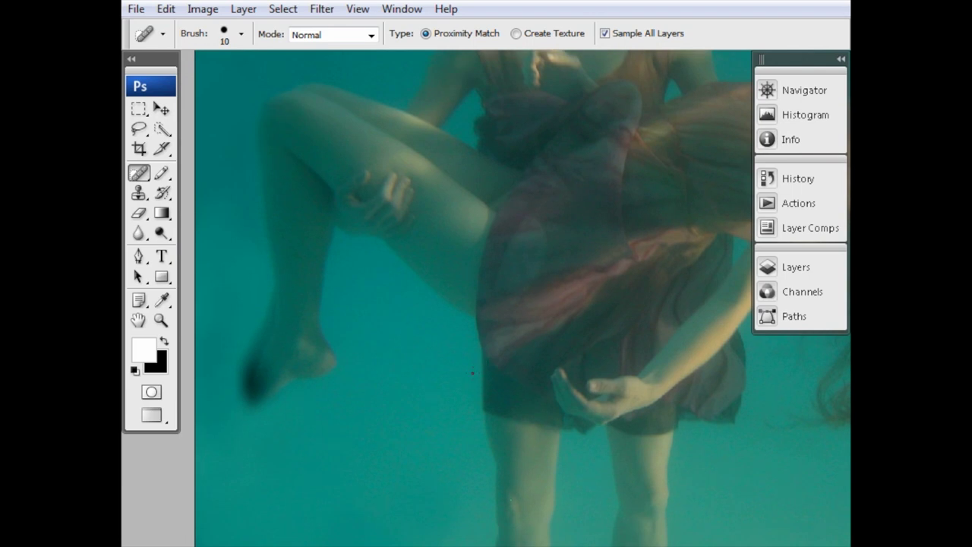
drag(446, 401, 528, 322)
scroll(531, 319, down, 4)
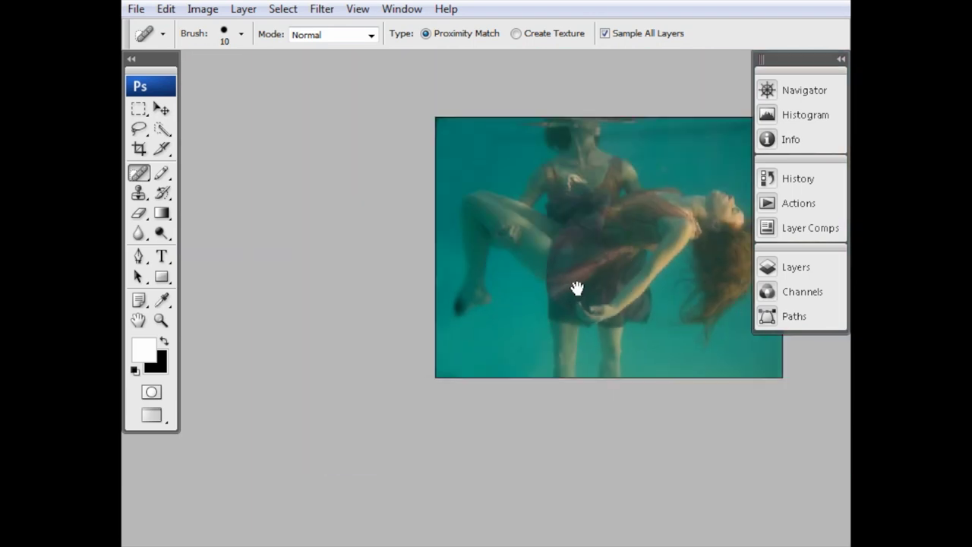
drag(589, 277, 381, 212)
click(796, 267)
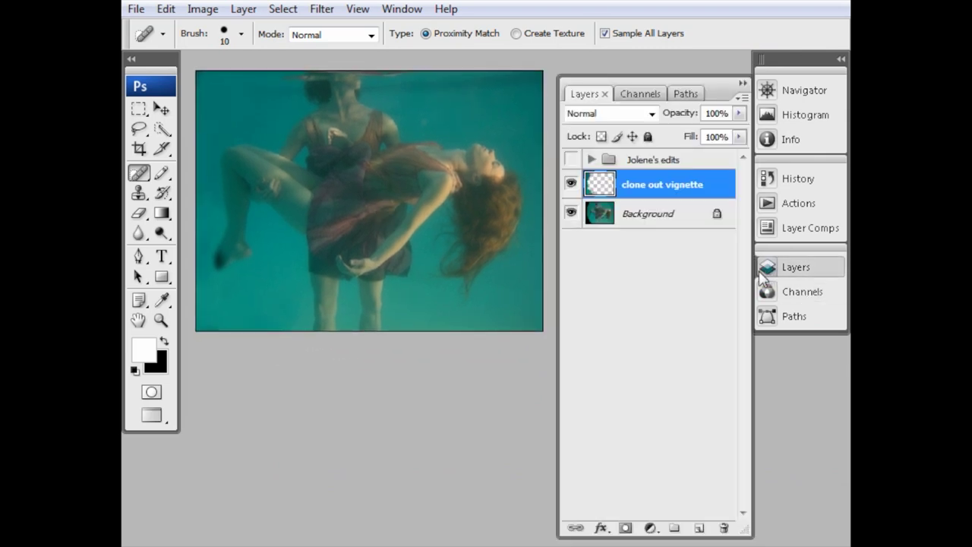
click(570, 184)
click(570, 184)
click(570, 184)
click(570, 185)
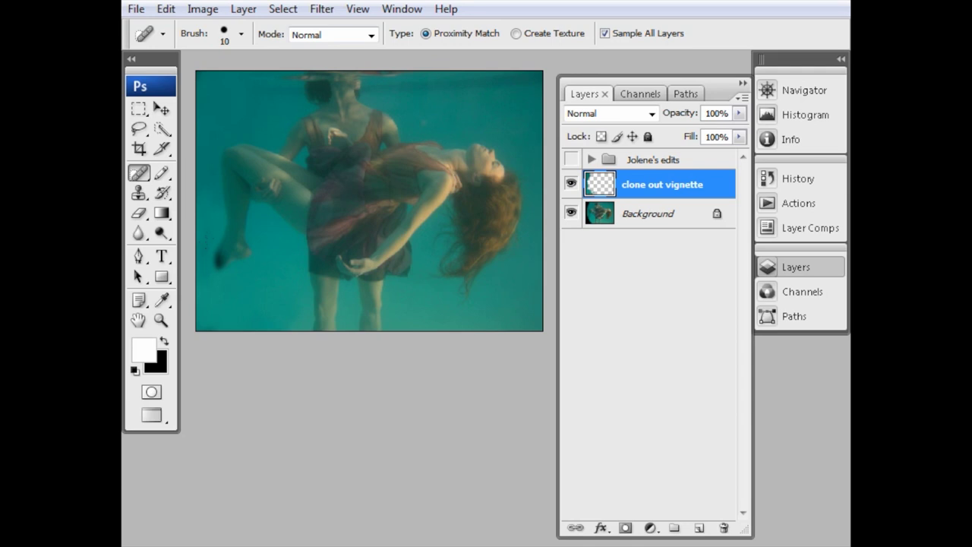
Step: Examine the raised foot's blackened toes and the cloned water around the lower leg
key(F7)
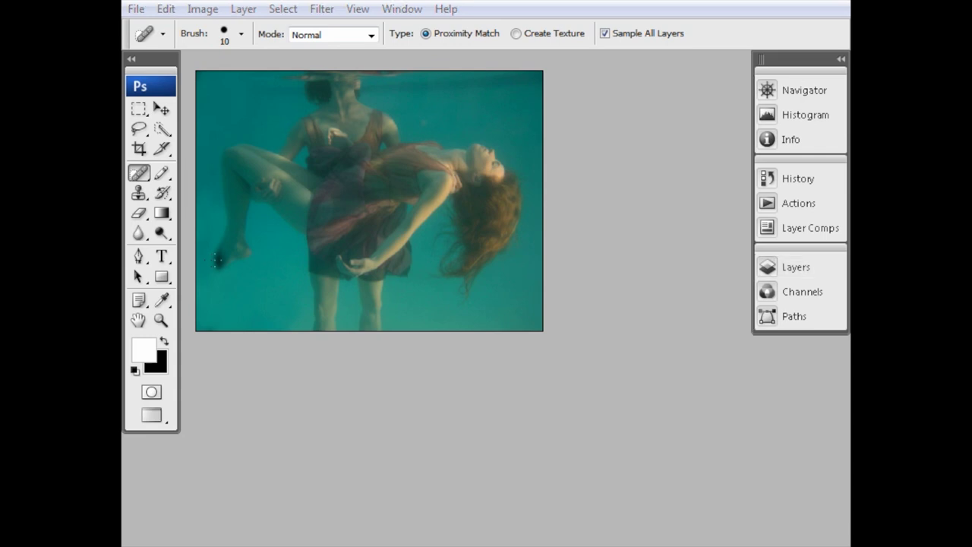
scroll(217, 260, up, 3)
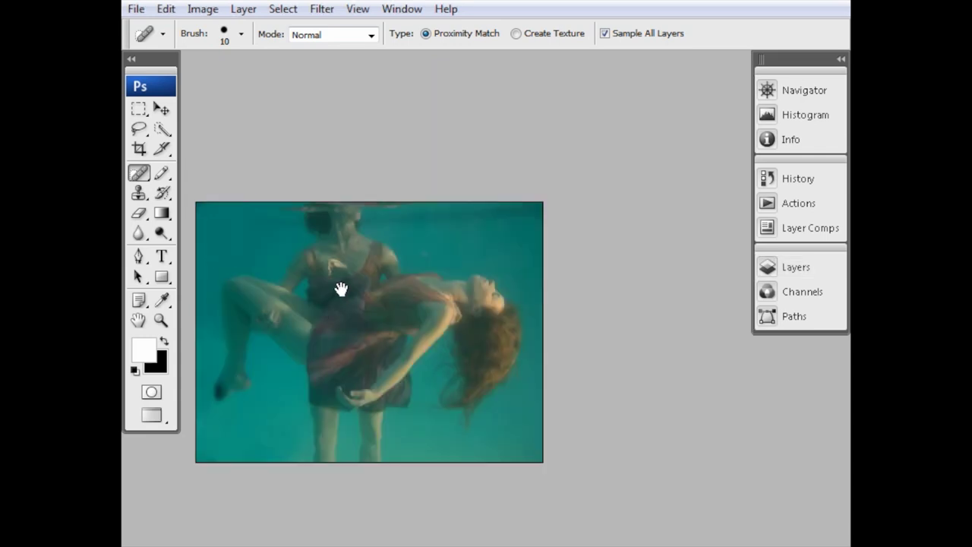
drag(328, 316, 431, 176)
scroll(323, 253, up, 4)
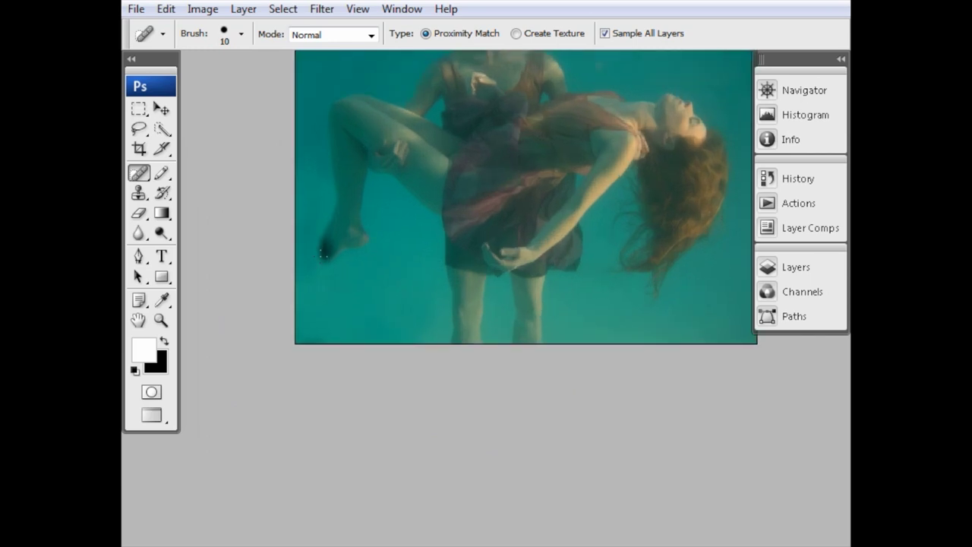
scroll(326, 252, up, 2)
drag(349, 245, 364, 340)
scroll(319, 349, up, 2)
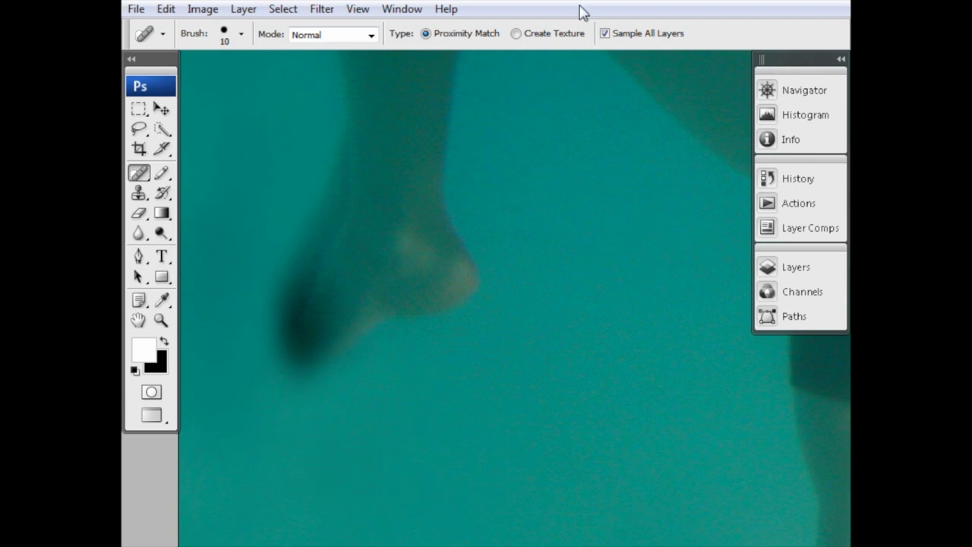
drag(371, 286, 371, 340)
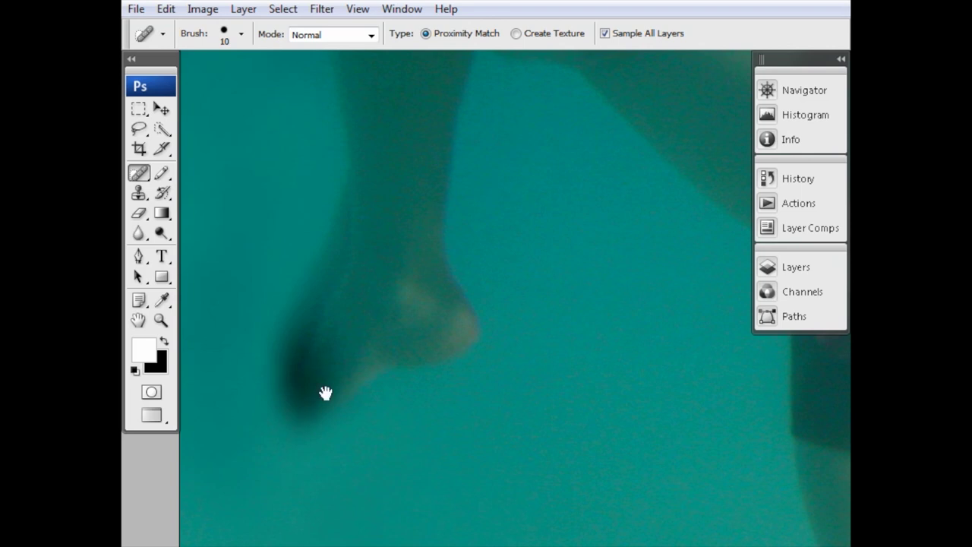
drag(323, 392, 323, 448)
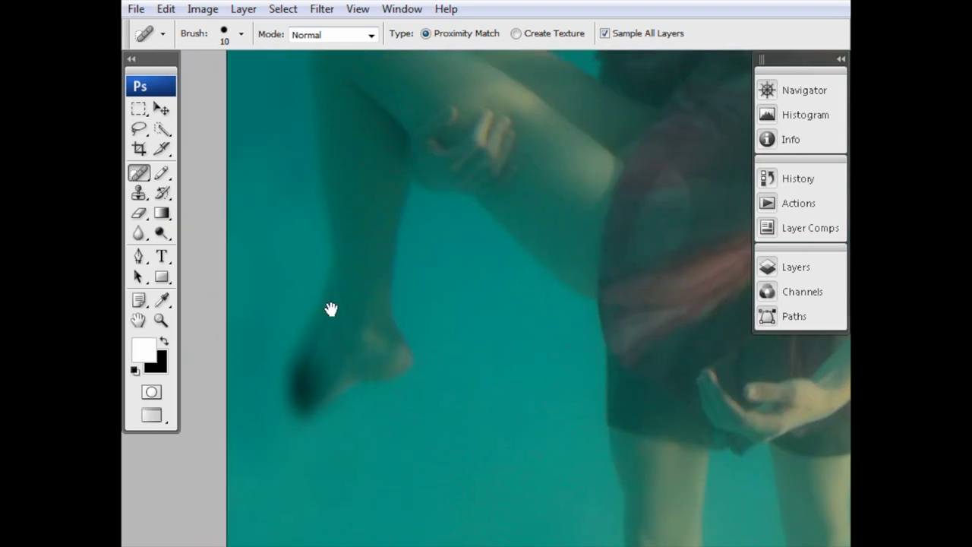
drag(331, 309, 344, 304)
mouse_move(354, 347)
mouse_down()
mouse_move(336, 397)
mouse_move(281, 460)
mouse_move(360, 375)
mouse_up()
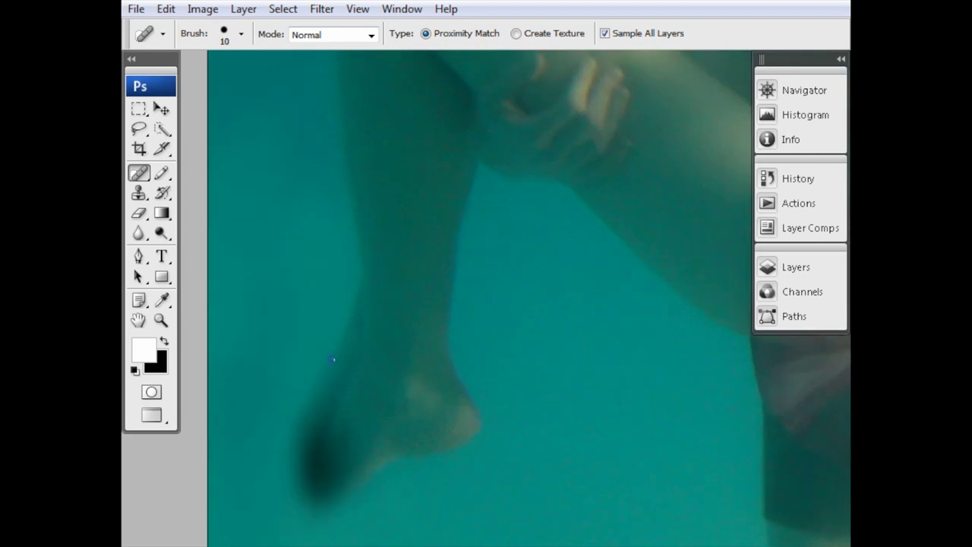
drag(332, 360, 342, 286)
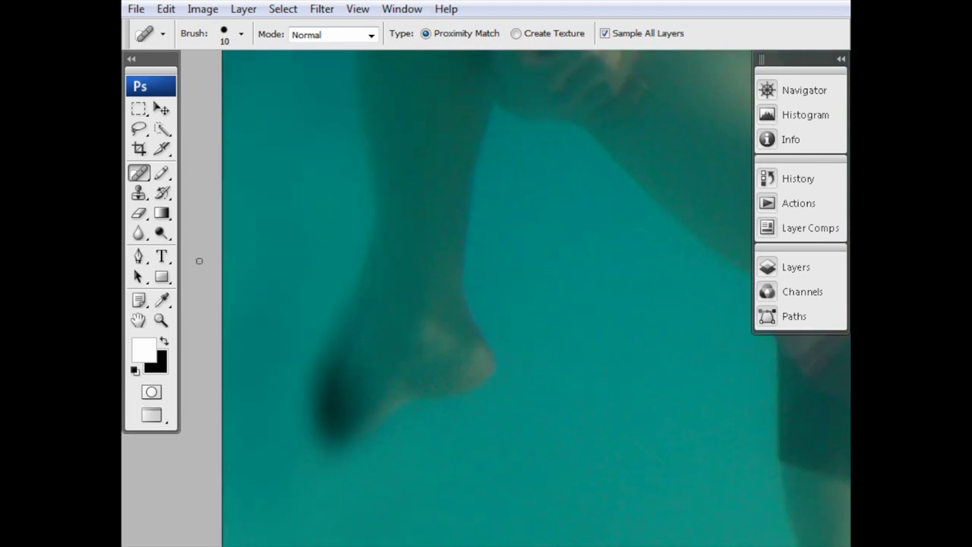
Step: Switch to the Clone Stamp with a size 45 brush and add a new layer above "clone out vignette"
key(s)
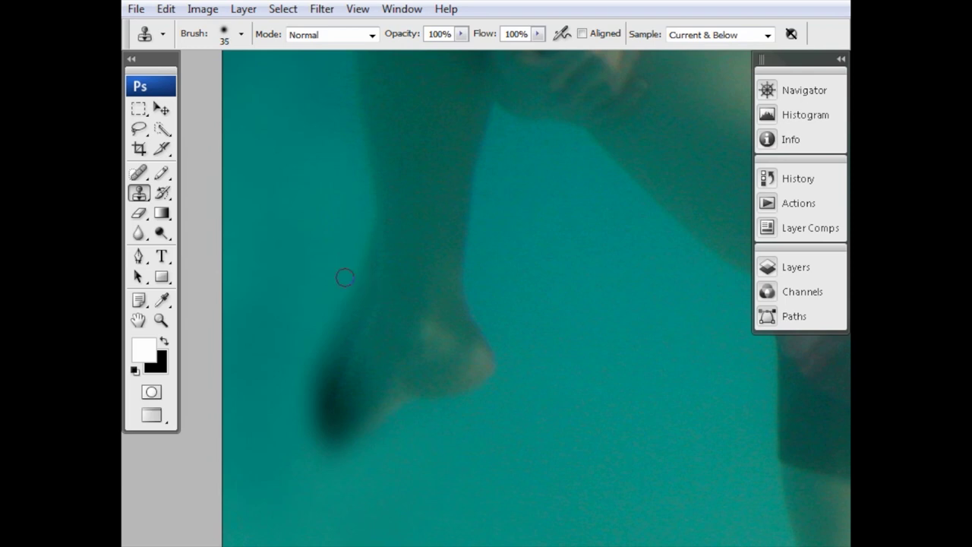
key(bracketright)
key(bracketright)
key(bracketright)
click(767, 270)
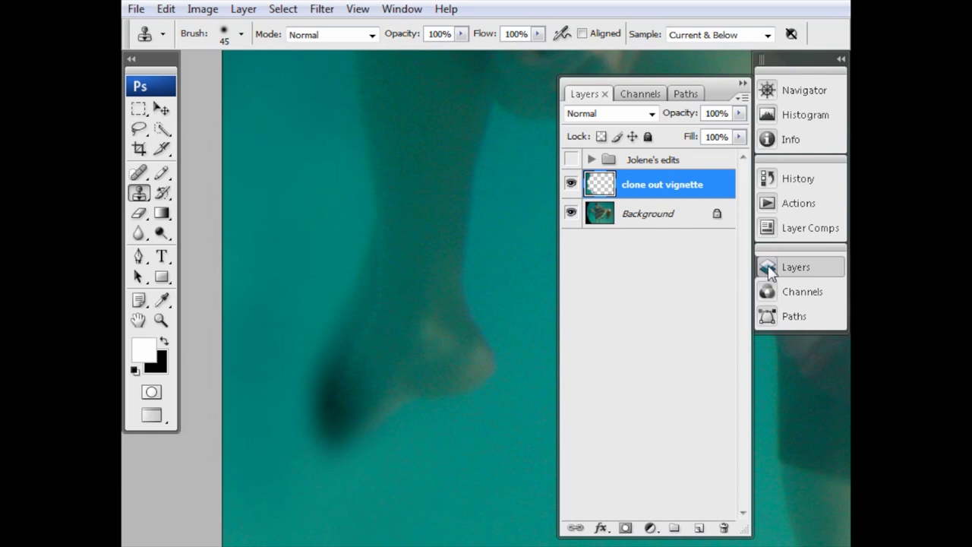
click(697, 528)
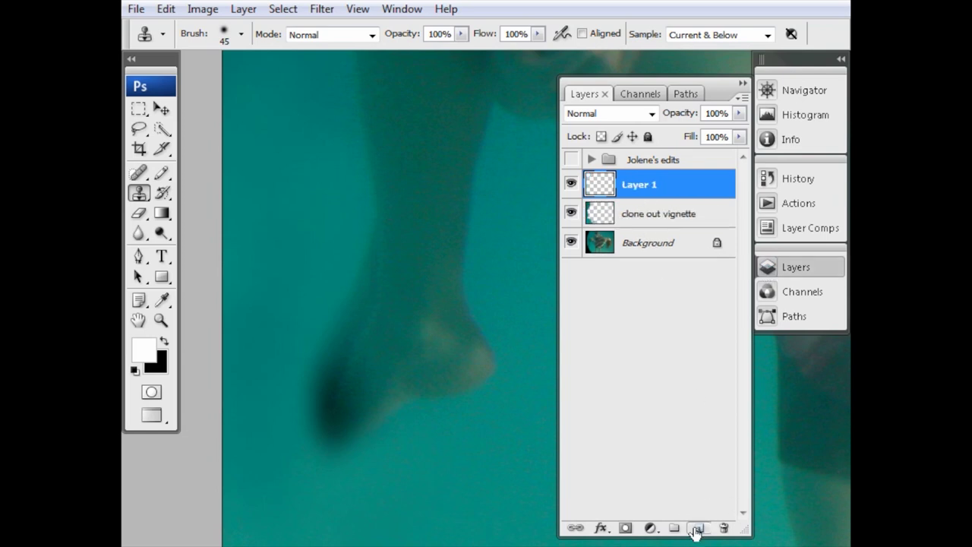
Step: Rename the new layer "rebuild foot"
double_click(658, 188)
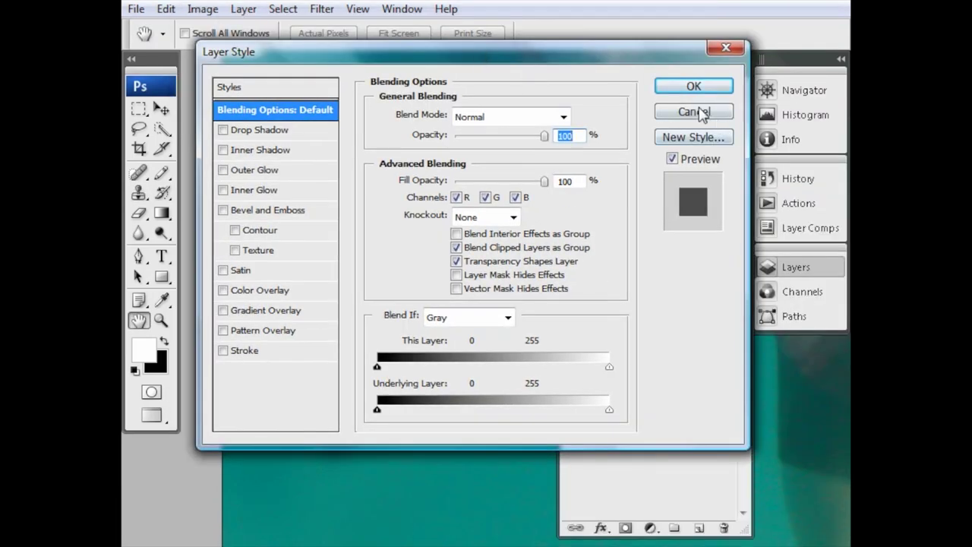
click(697, 110)
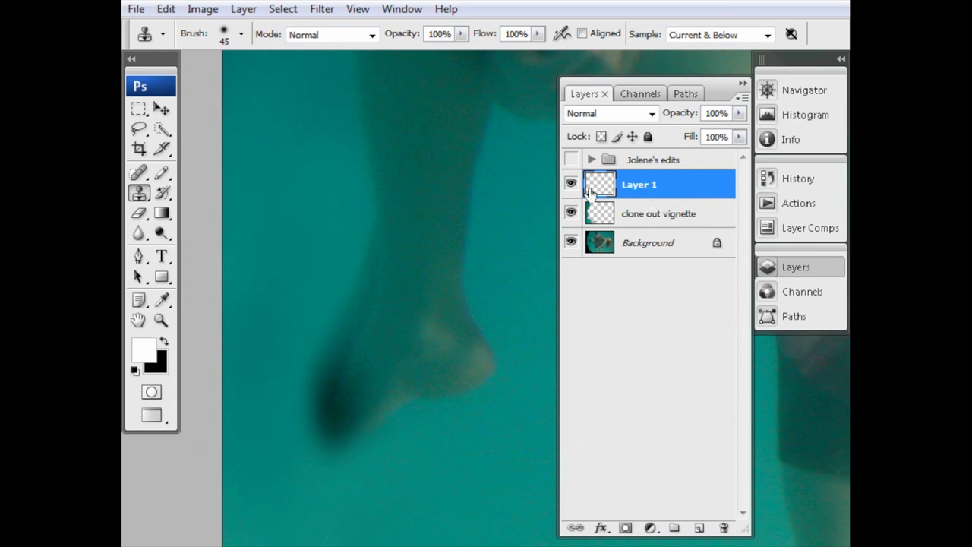
double_click(642, 185)
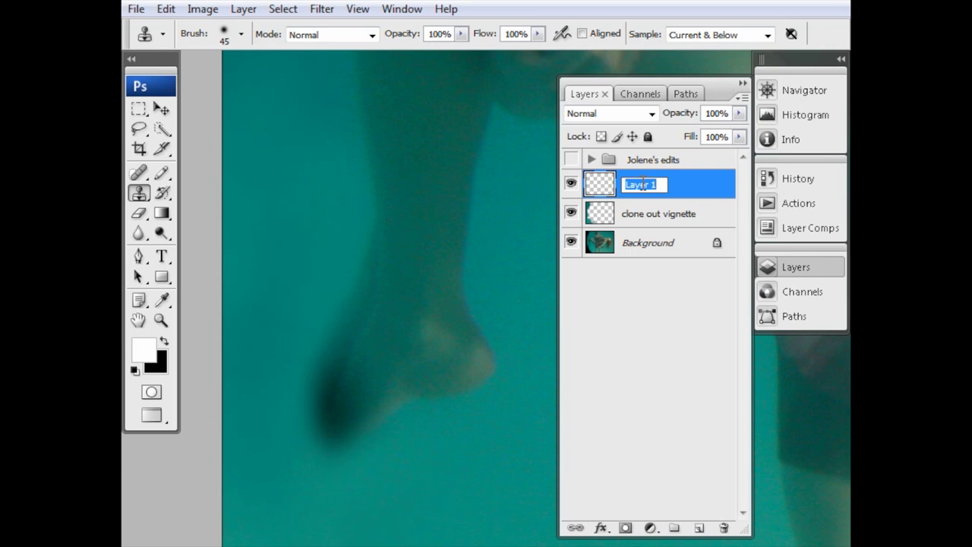
text(re)
text(build dc)
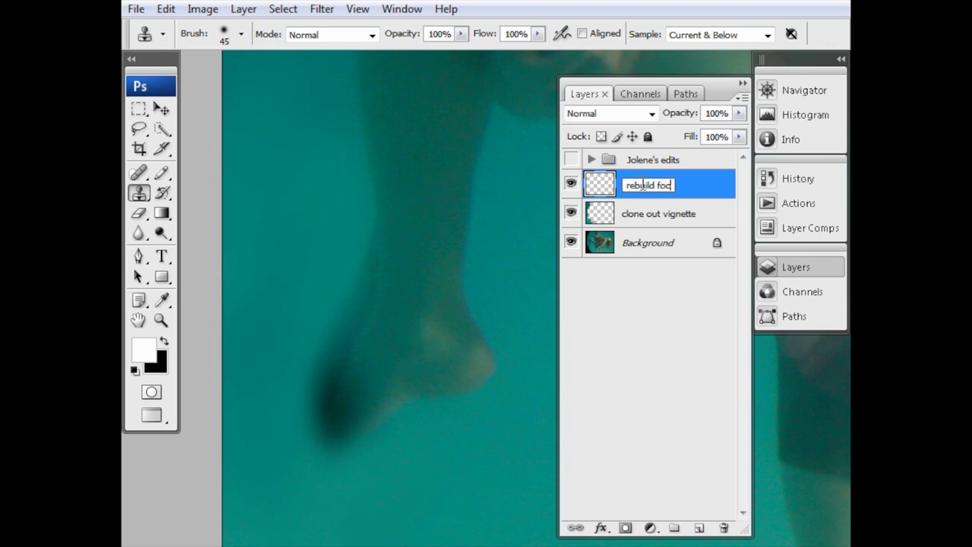
key(Return)
double_click(675, 192)
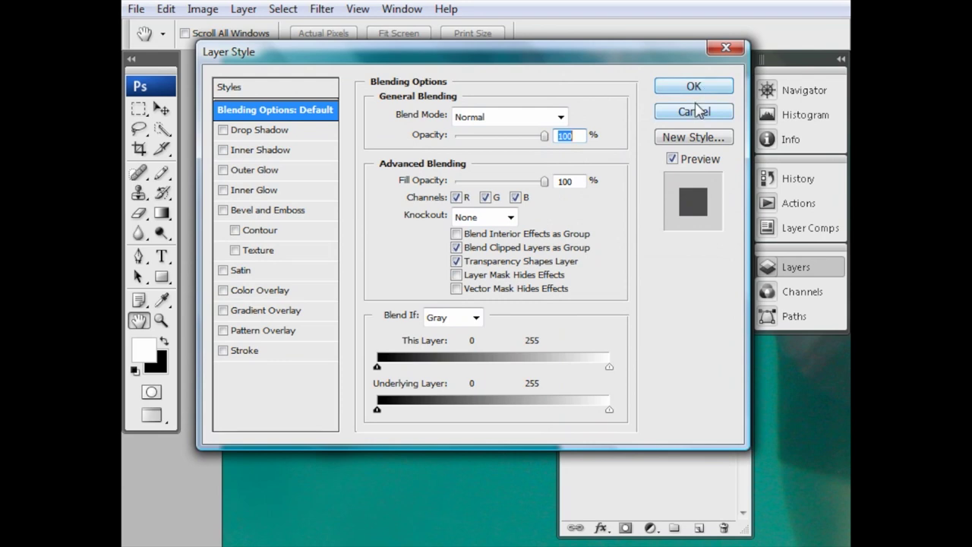
click(695, 111)
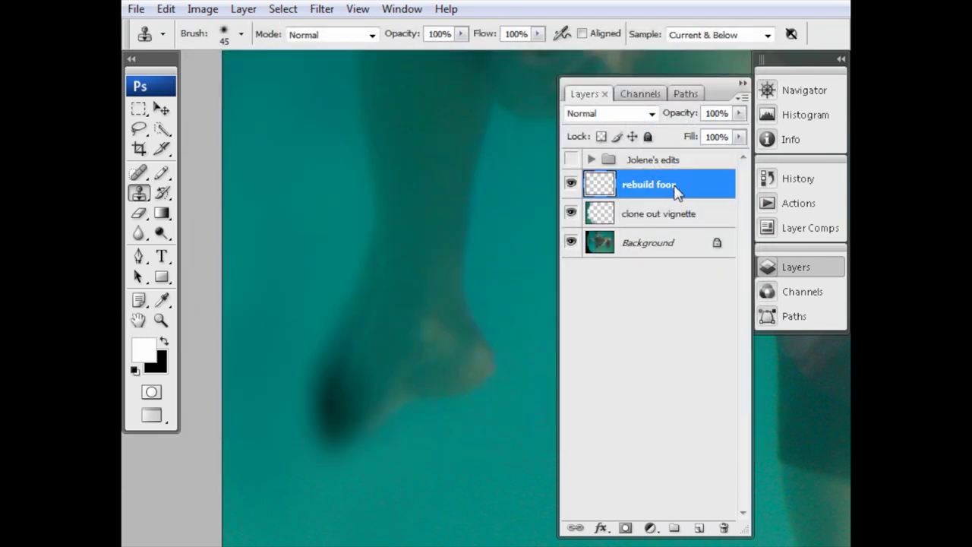
right_click(671, 190)
click(607, 136)
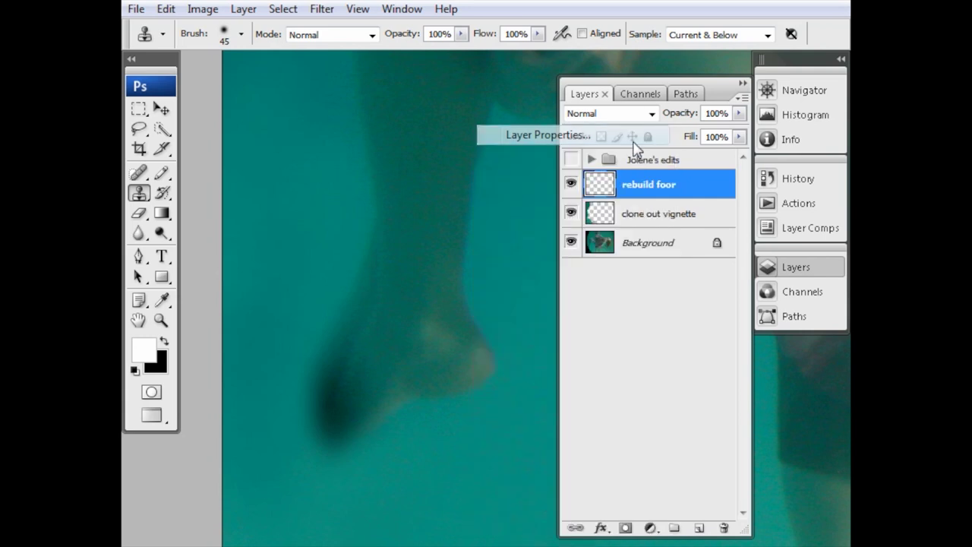
click(485, 182)
key(BackSpace)
text(t)
key(Return)
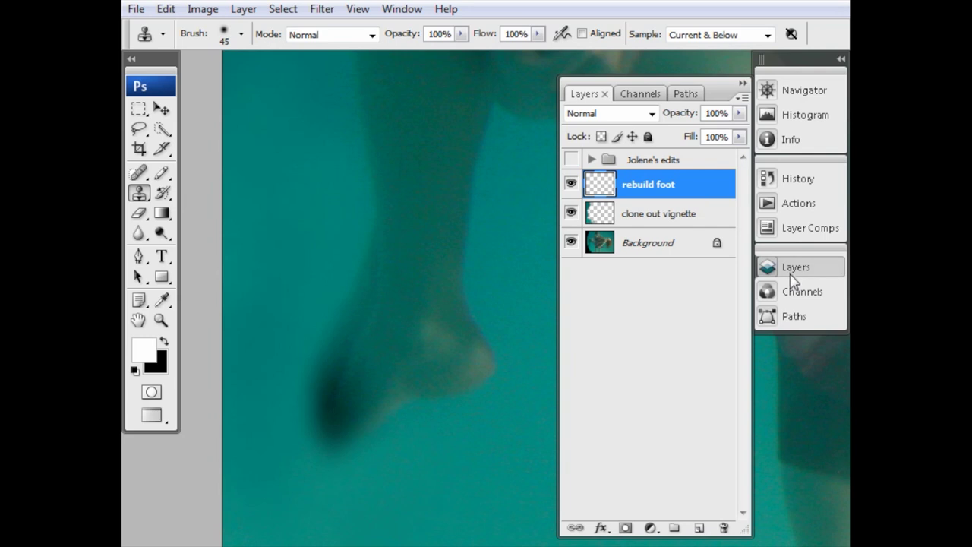
Step: Try to clone skin from the top of the foot over the blackened toes with a size 45 brush and unaligned sampling
click(793, 268)
mouse_move(458, 395)
mouse_down()
mouse_move(445, 384)
mouse_move(516, 303)
mouse_up()
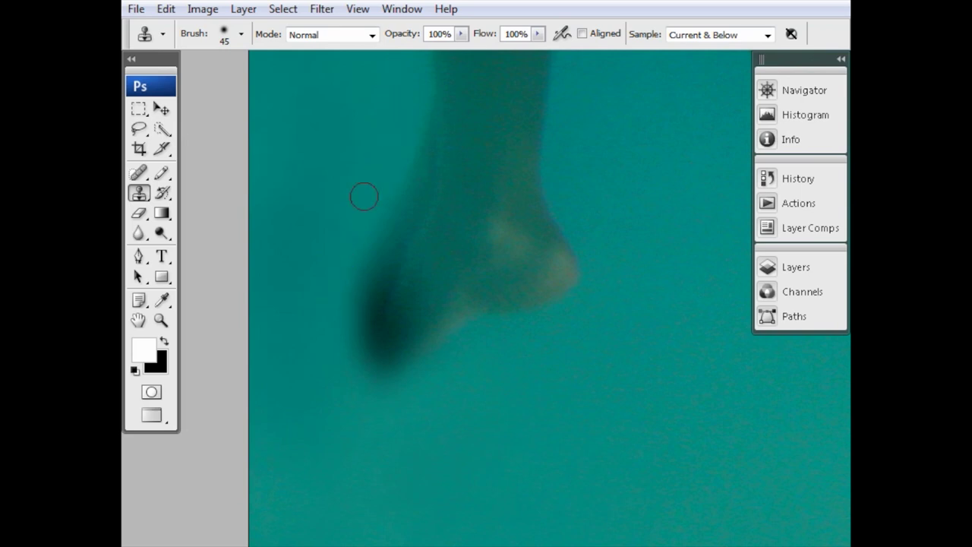
key(space)
drag(421, 225, 391, 292)
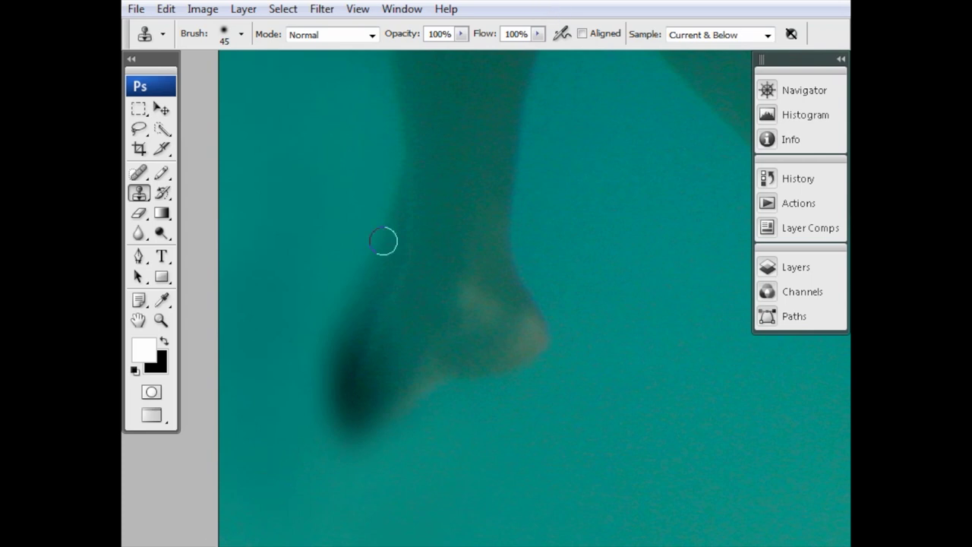
key(space)
drag(420, 293, 434, 230)
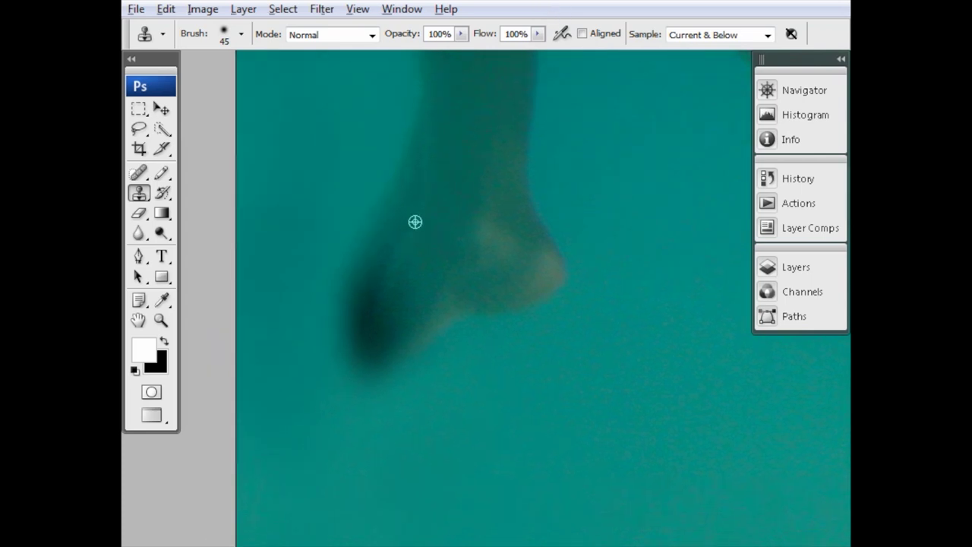
key(alt)
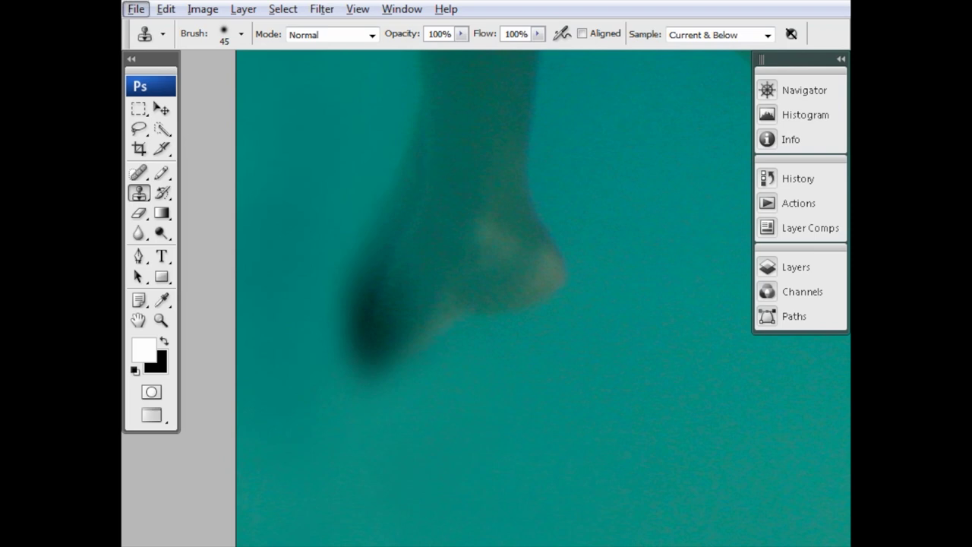
key(alt)
alt+click(390, 258)
mouse_move(375, 294)
mouse_down()
mouse_move(367, 371)
mouse_move(401, 262)
mouse_move(388, 303)
mouse_move(387, 288)
mouse_move(386, 342)
mouse_up()
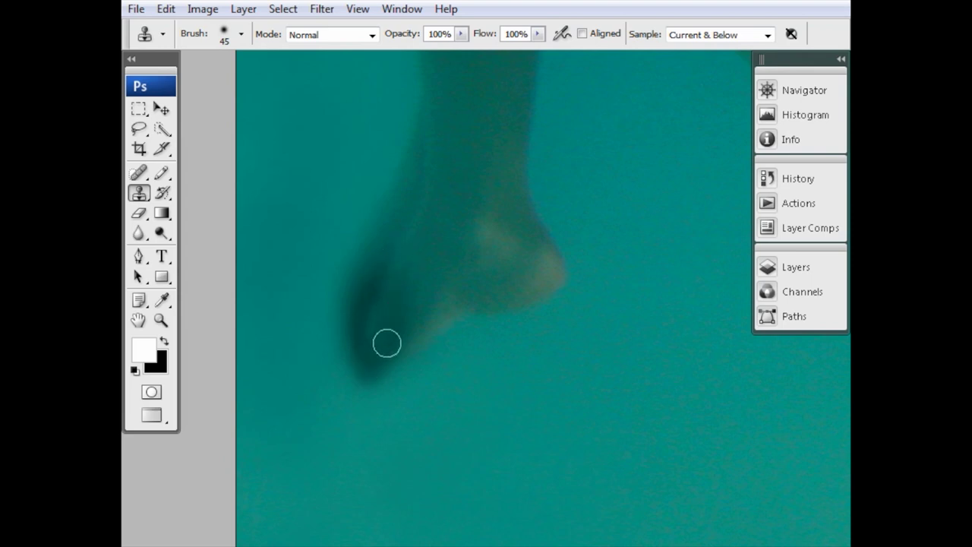
alt+click(372, 282)
drag(365, 289, 357, 341)
Step: Turn on aligned sampling for the Clone Stamp and undo the previous clone strokes on the toes
click(583, 35)
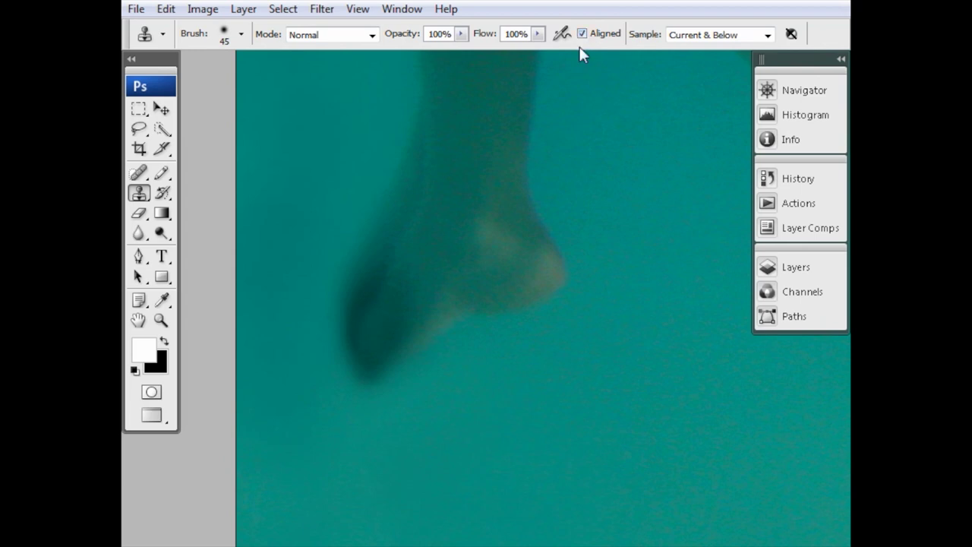
alt+click(353, 274)
key(ctrl+alt+z)
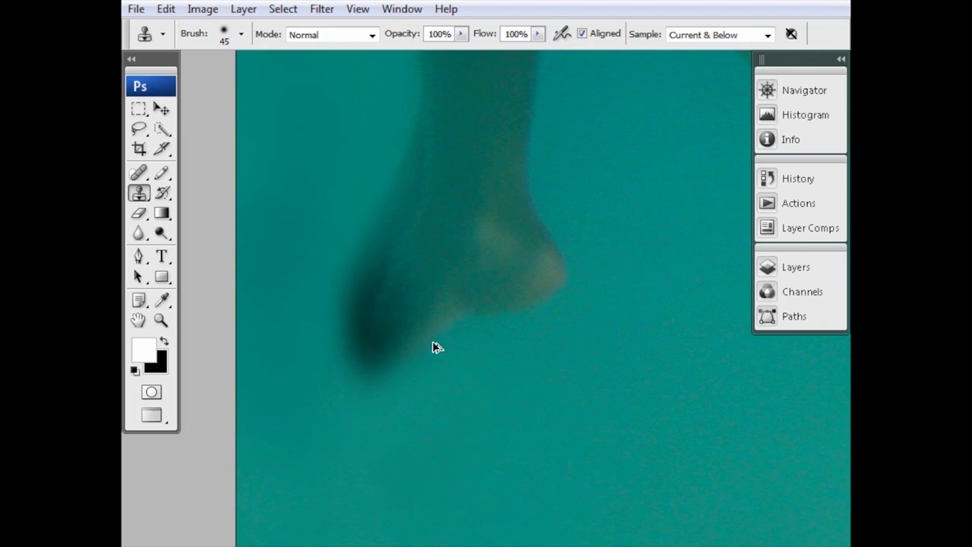
Step: Clone foot skin over the blackened toes with a size 40 brush and extend the lighter sole edge to the toe tip
key(bracketleft)
alt+click(393, 257)
mouse_move(382, 284)
mouse_down()
mouse_move(365, 347)
mouse_move(372, 304)
mouse_move(375, 351)
mouse_move(411, 261)
mouse_move(379, 323)
mouse_move(405, 279)
mouse_move(398, 305)
mouse_move(409, 303)
mouse_move(369, 340)
mouse_move(406, 325)
mouse_move(369, 358)
mouse_up()
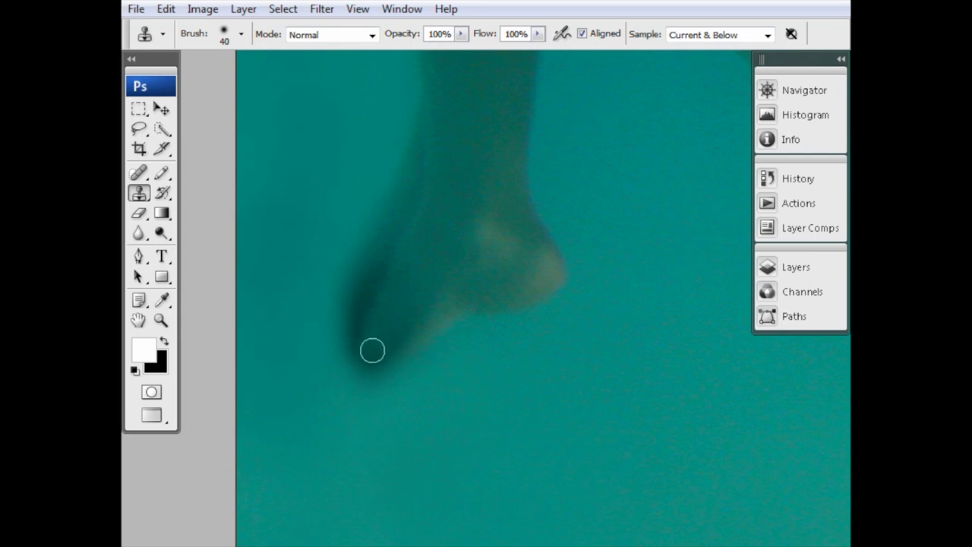
alt+click(438, 322)
mouse_move(396, 352)
mouse_down()
mouse_move(365, 375)
mouse_move(392, 356)
mouse_move(377, 376)
mouse_move(410, 339)
mouse_move(399, 368)
mouse_move(377, 365)
mouse_move(358, 379)
mouse_move(390, 356)
mouse_move(372, 358)
mouse_move(409, 341)
mouse_up()
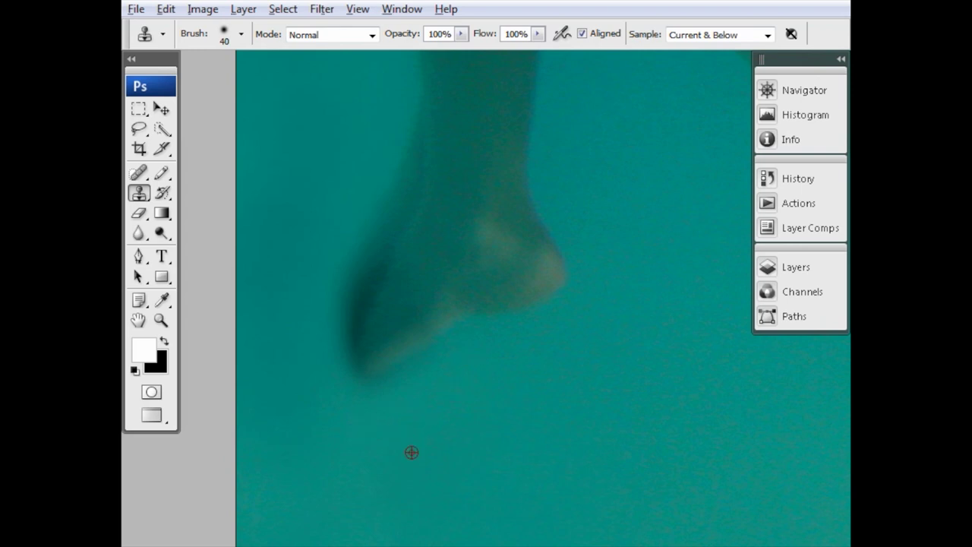
Step: Clone water with a size 45 brush over the toe tip and the dark haze along the front of the shin and foot
key(bracketleft)
key(bracketright)
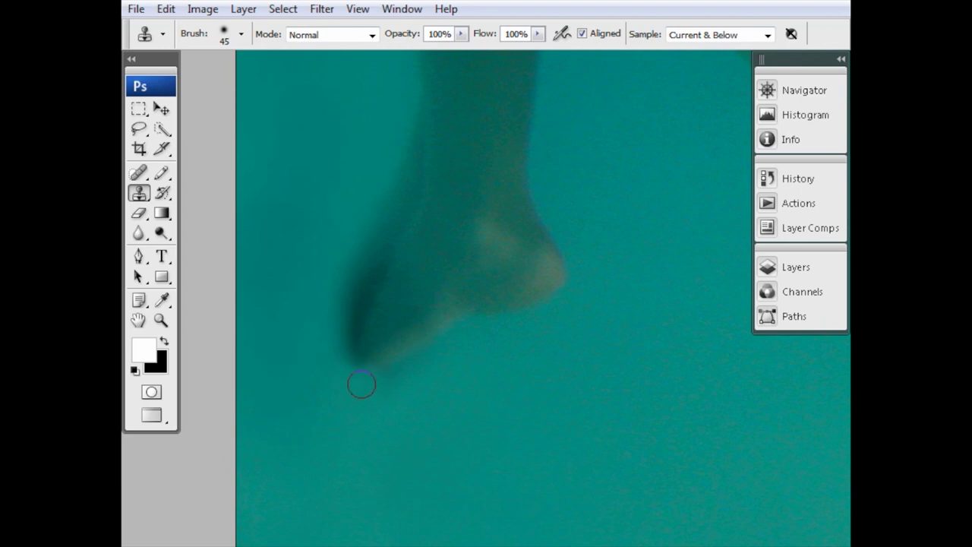
click(455, 327)
alt+click(289, 225)
mouse_move(386, 99)
mouse_down()
mouse_move(402, 133)
mouse_move(402, 107)
mouse_move(404, 191)
mouse_move(350, 285)
mouse_move(373, 207)
mouse_move(336, 315)
mouse_move(388, 211)
mouse_move(331, 293)
mouse_up()
mouse_move(368, 215)
mouse_down()
mouse_move(366, 279)
mouse_move(382, 227)
mouse_move(354, 303)
mouse_move(345, 300)
mouse_move(345, 385)
mouse_move(344, 296)
mouse_move(337, 339)
mouse_move(351, 295)
mouse_move(338, 330)
mouse_up()
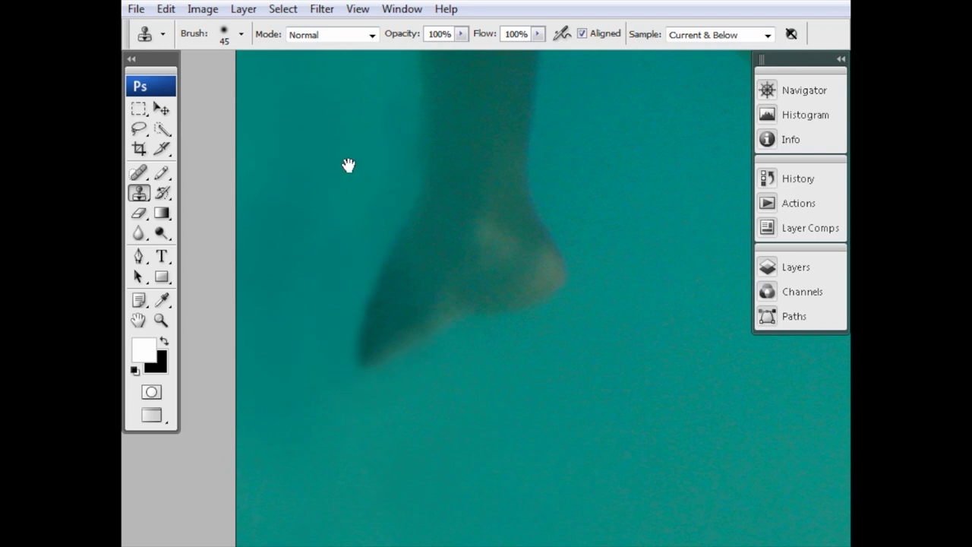
Step: Refine the front outline of the lower leg, ankle and foot by cloning more water along its blurry edge
mouse_move(347, 166)
mouse_down()
mouse_move(403, 256)
mouse_move(395, 250)
mouse_up()
mouse_move(443, 197)
mouse_down()
mouse_move(456, 239)
mouse_move(412, 372)
mouse_up()
mouse_move(385, 412)
mouse_down()
mouse_move(366, 343)
mouse_move(357, 409)
mouse_up()
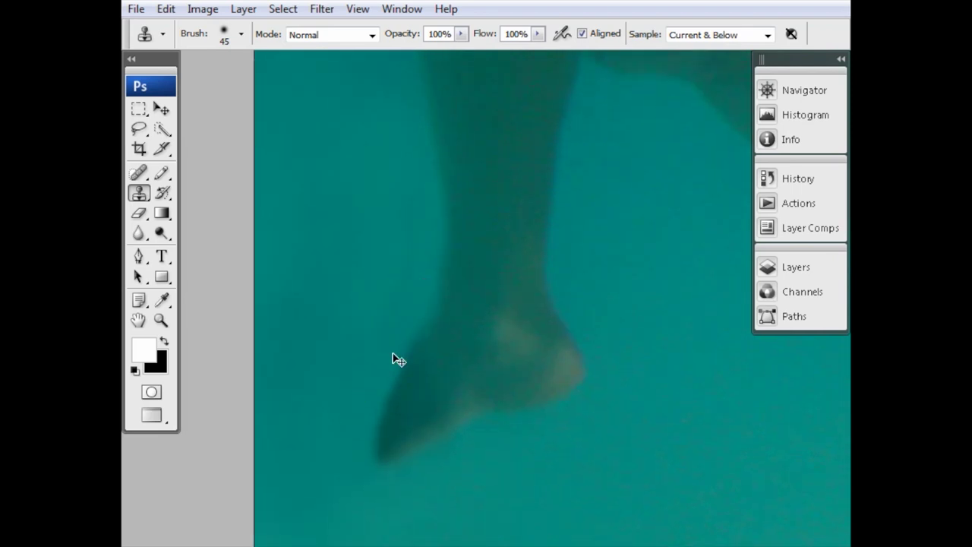
drag(418, 278, 406, 318)
mouse_move(397, 200)
mouse_down()
mouse_move(388, 276)
mouse_move(409, 322)
mouse_up()
drag(403, 390, 408, 403)
mouse_move(397, 264)
mouse_down()
mouse_move(406, 394)
mouse_move(410, 373)
mouse_up()
drag(404, 416, 371, 311)
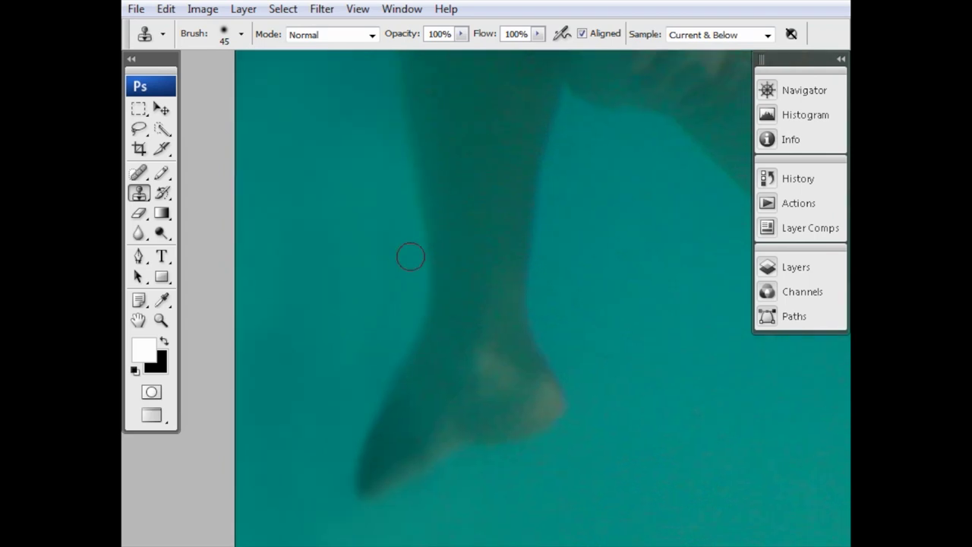
Step: Clone clean water over the uneven patches beside the lower leg and below the foot, enlarging the brush to 80
scroll(494, 275, down, 2)
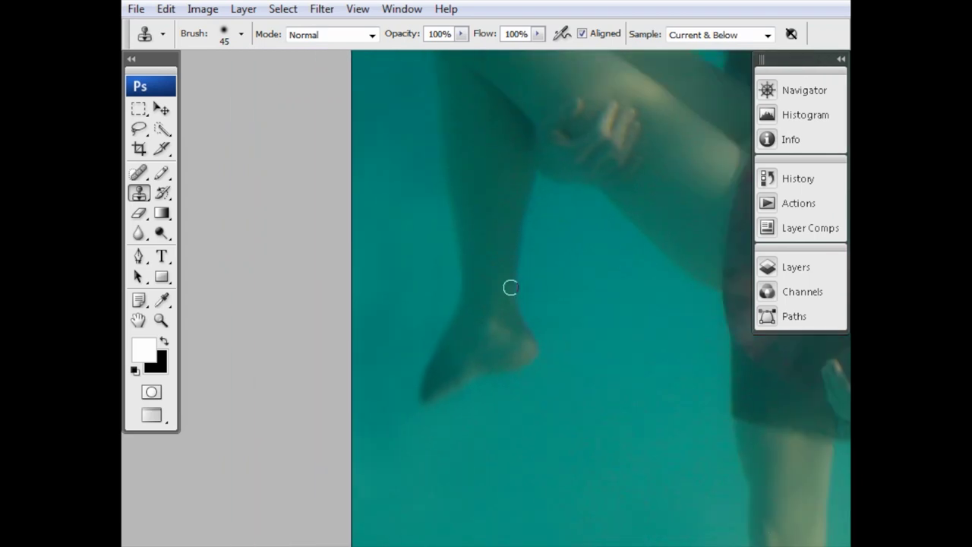
drag(530, 314, 375, 278)
scroll(410, 285, down, 1)
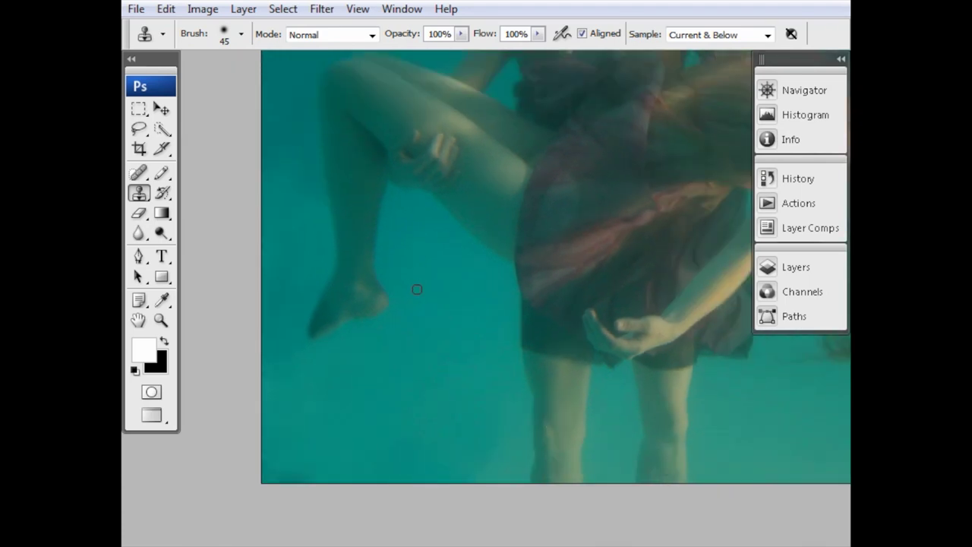
scroll(417, 289, up, 1)
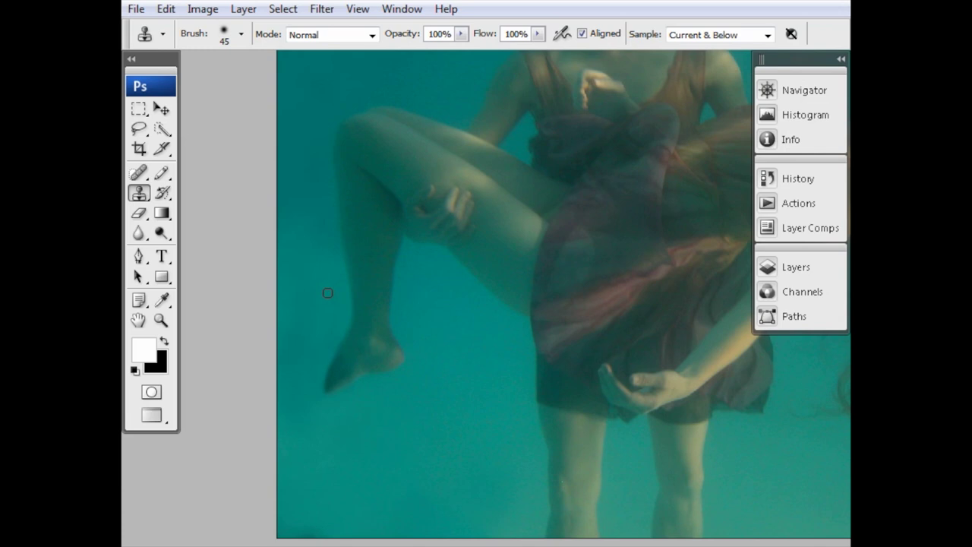
drag(327, 284, 329, 318)
alt+click(416, 441)
drag(328, 436, 319, 451)
drag(339, 315, 305, 290)
Step: Compare the whole photo with only the Background shown against the version with both retouching layers visible
key(ctrl+0)
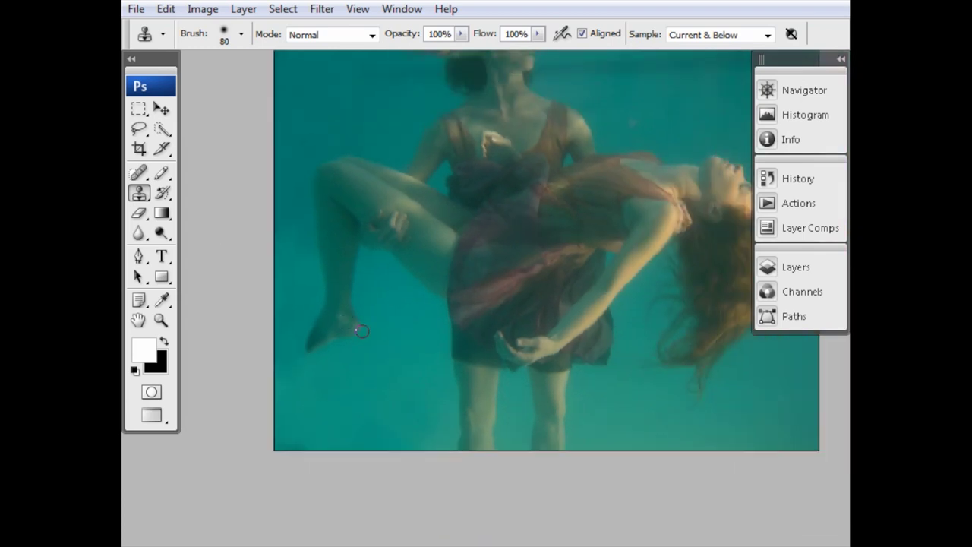
click(795, 267)
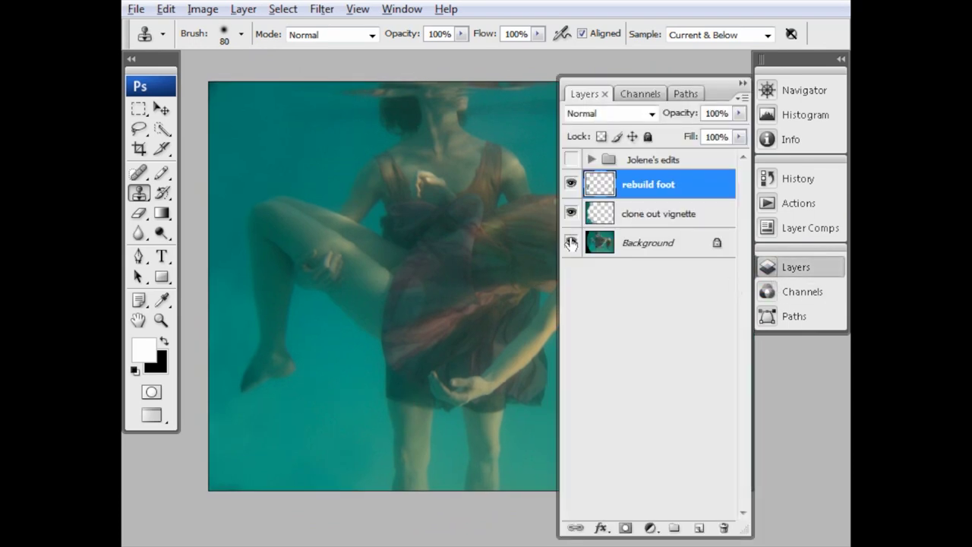
alt+click(571, 243)
drag(571, 243, 571, 185)
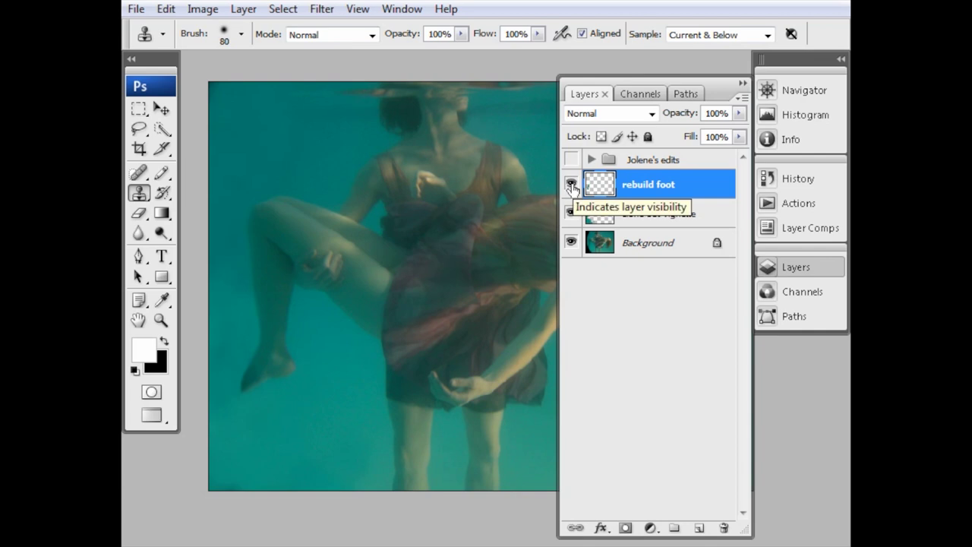
Step: Expand and show the premade edits group, and hide its "more color edits", Color Balance and "S - Curve" layers
click(590, 159)
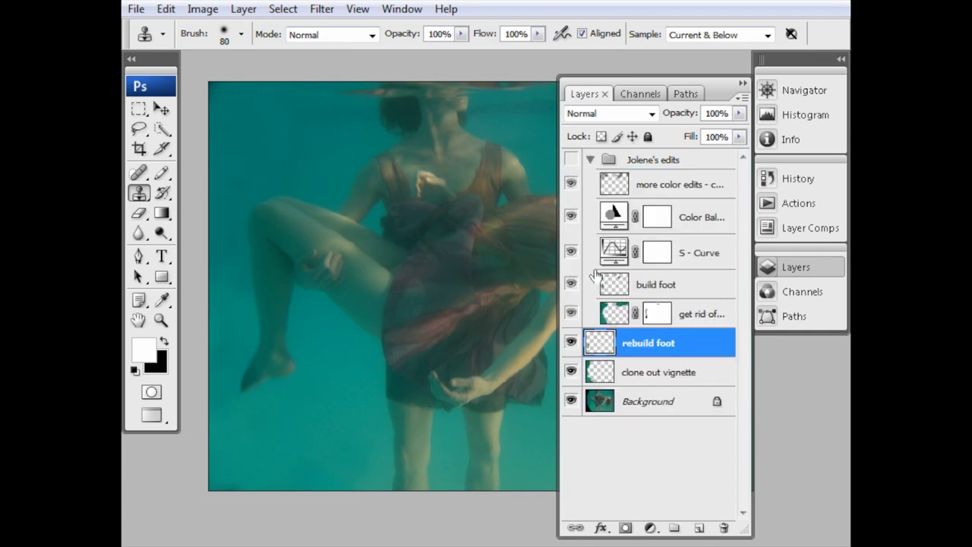
click(570, 161)
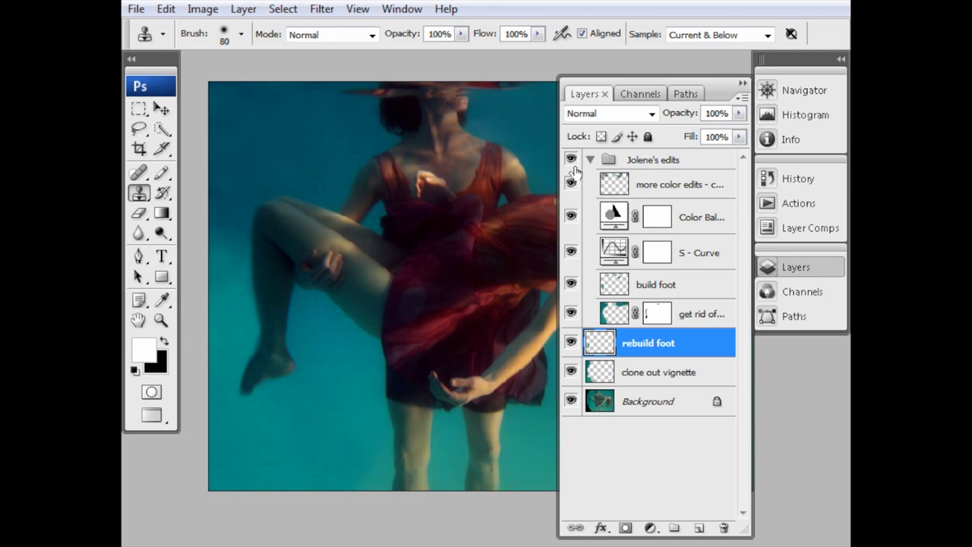
drag(570, 189, 570, 245)
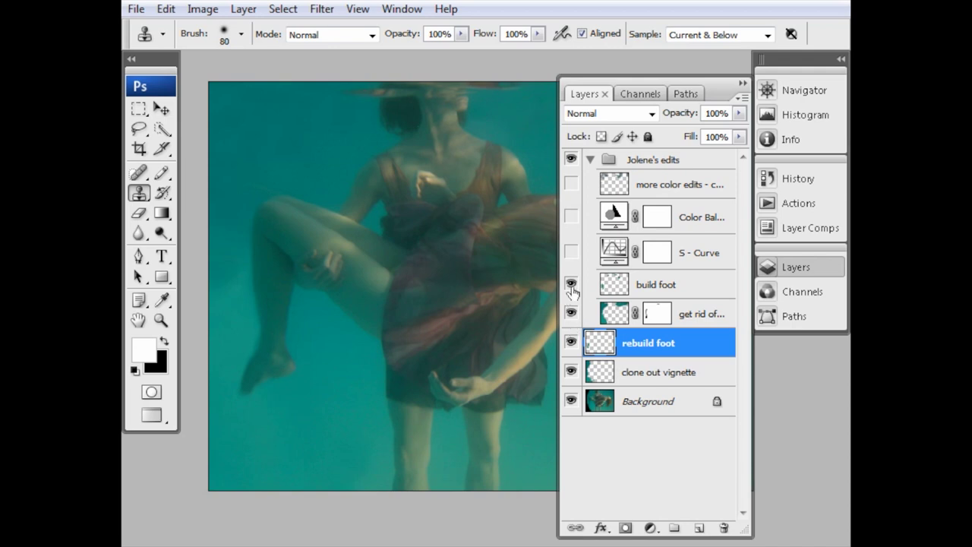
Step: Compare the rebuilt foot with and without the premade edits group, leaving the group hidden and collapsed
click(571, 159)
click(571, 160)
click(572, 160)
click(572, 160)
click(572, 161)
click(572, 160)
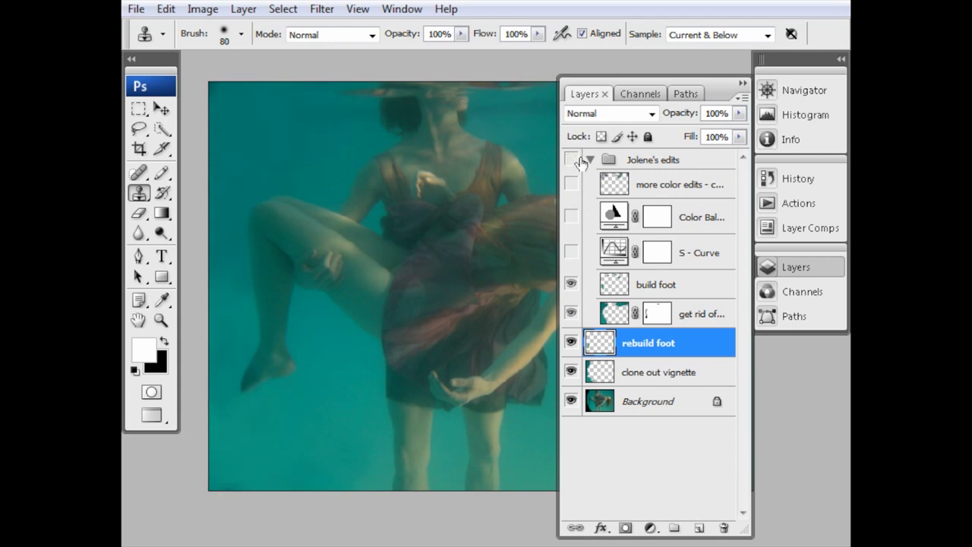
click(590, 160)
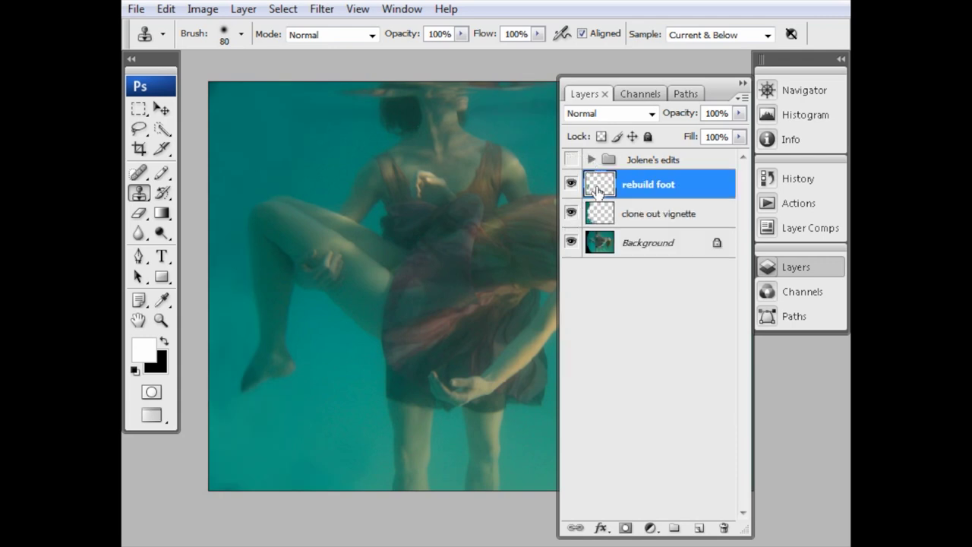
Step: Reduce the clone brush to 40 and clone dark skin from the top of the foot over the toe tip to broaden the toes
scroll(250, 409, up, 5)
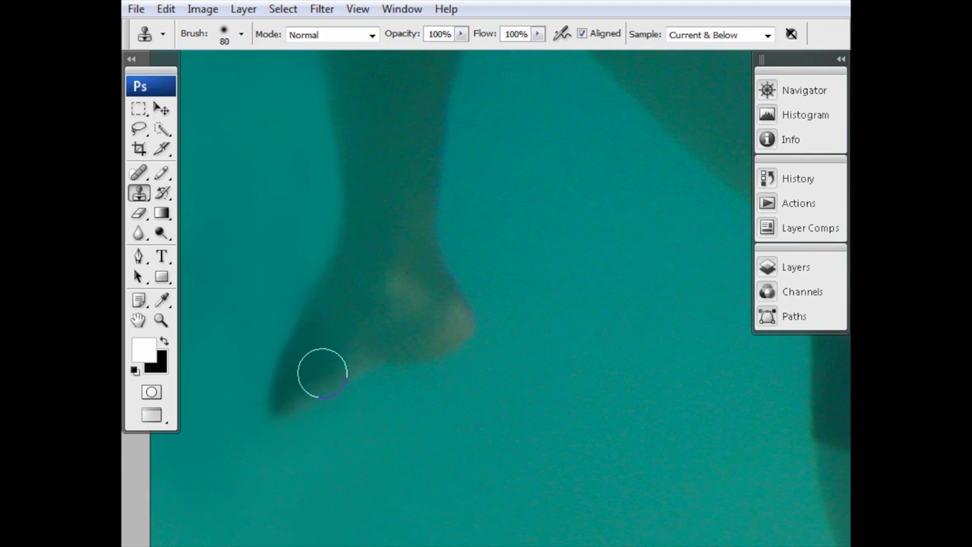
key(bracketleft)
key(bracketleft)
key(bracketleft)
key(bracketleft)
key(alt)
alt+click(311, 348)
mouse_move(286, 403)
mouse_down()
mouse_move(319, 387)
mouse_move(270, 417)
mouse_move(302, 404)
mouse_move(294, 422)
mouse_move(270, 431)
mouse_move(315, 394)
mouse_move(296, 415)
mouse_move(314, 385)
mouse_up()
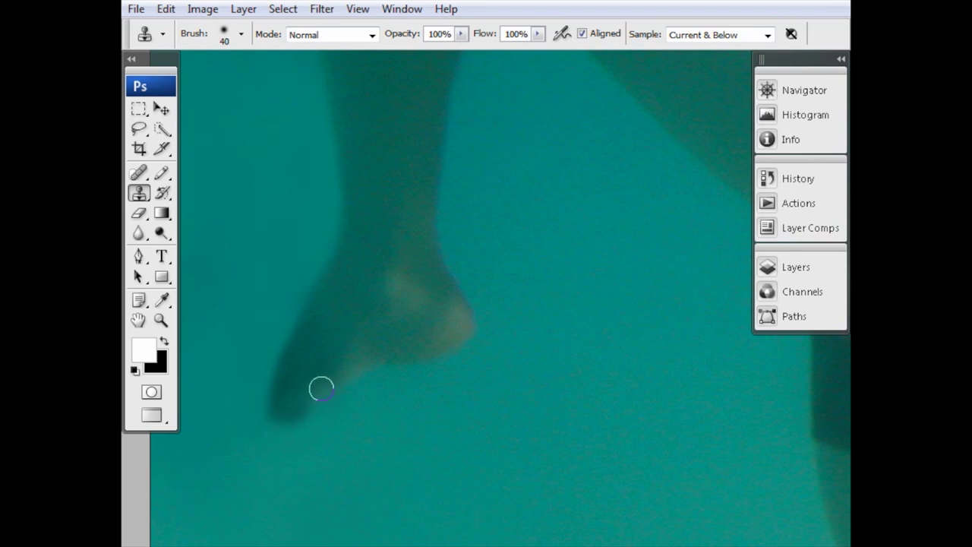
Step: Clone the lighter skin tone from the sole along the underside of the toes
alt+click(352, 367)
alt+click(356, 363)
click(293, 417)
Step: Examine the rebuilt foot up close and within the whole photo to judge how well it blends in
key(space)
drag(482, 371, 509, 303)
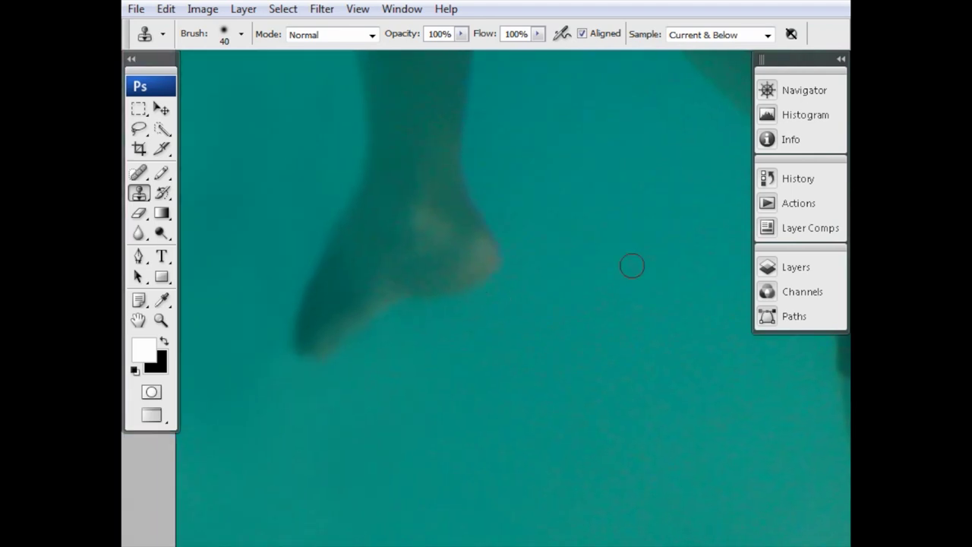
scroll(321, 332, down, 3)
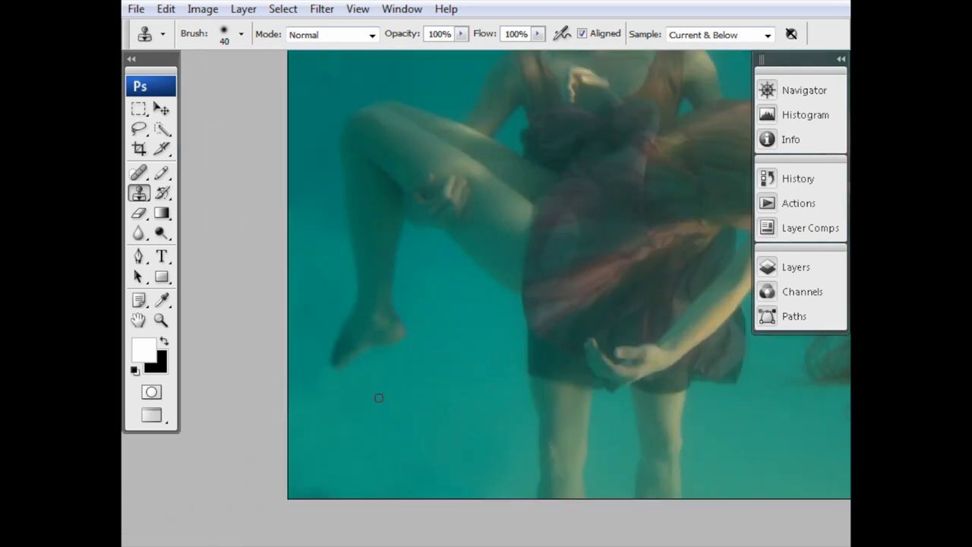
scroll(378, 397, down, 1)
scroll(381, 400, down, 2)
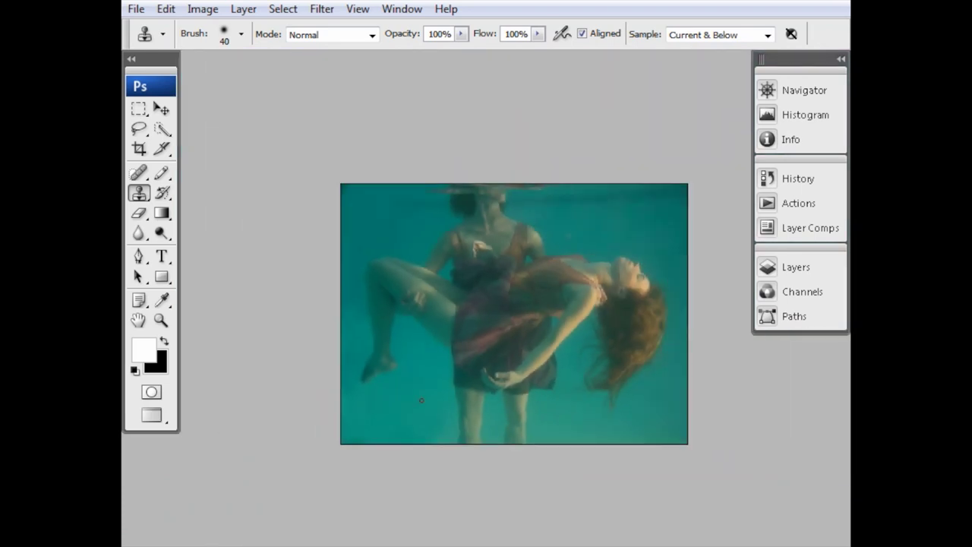
drag(495, 390, 430, 340)
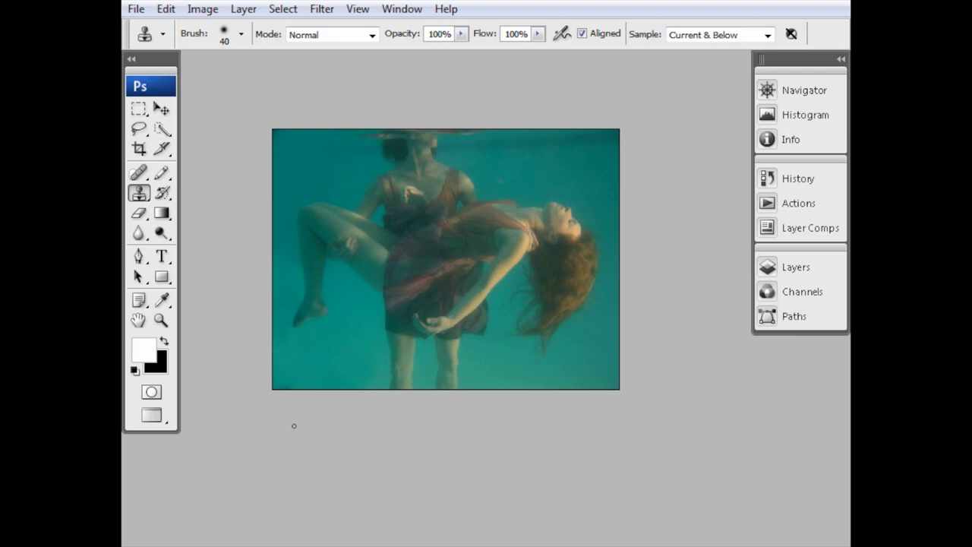
scroll(325, 341, up, 10)
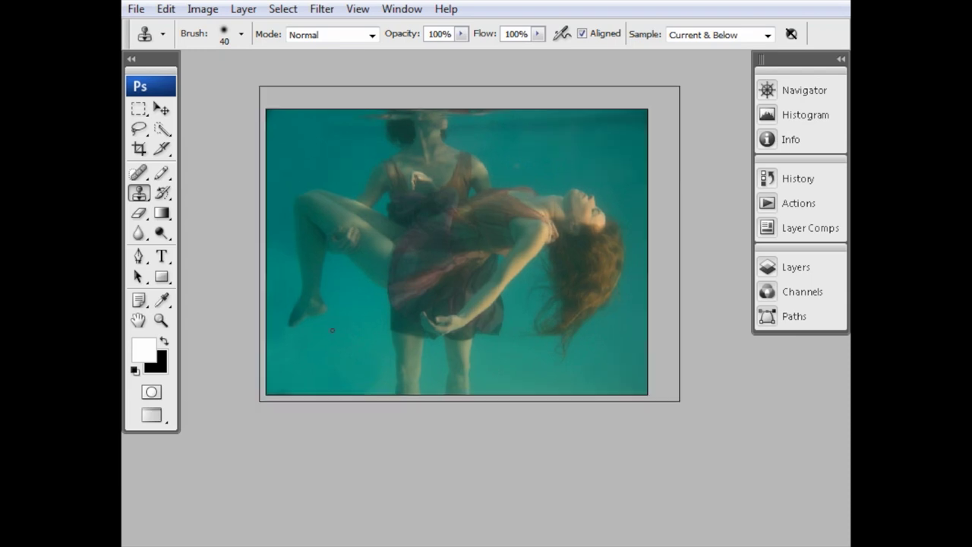
drag(324, 287, 504, 418)
scroll(431, 454, up, 4)
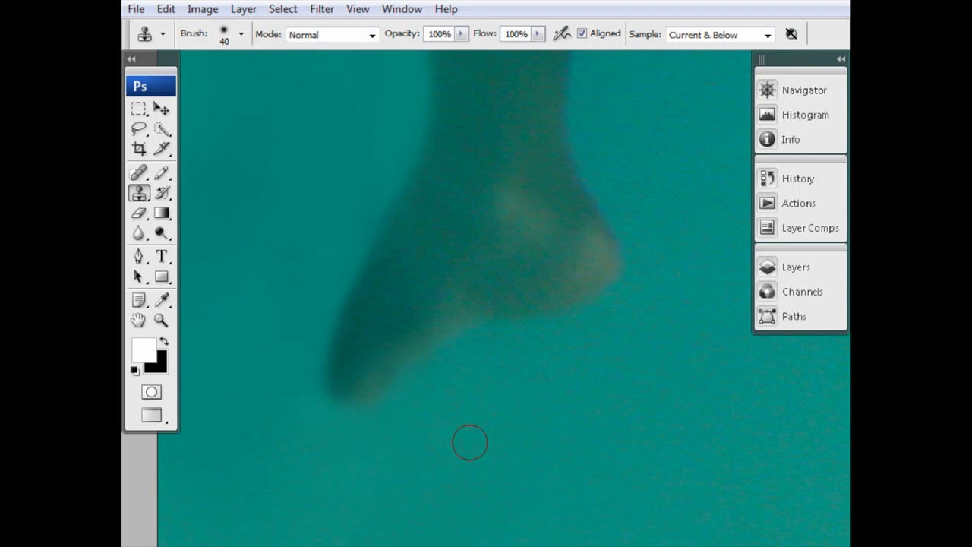
scroll(470, 443, down, 6)
drag(522, 422, 370, 397)
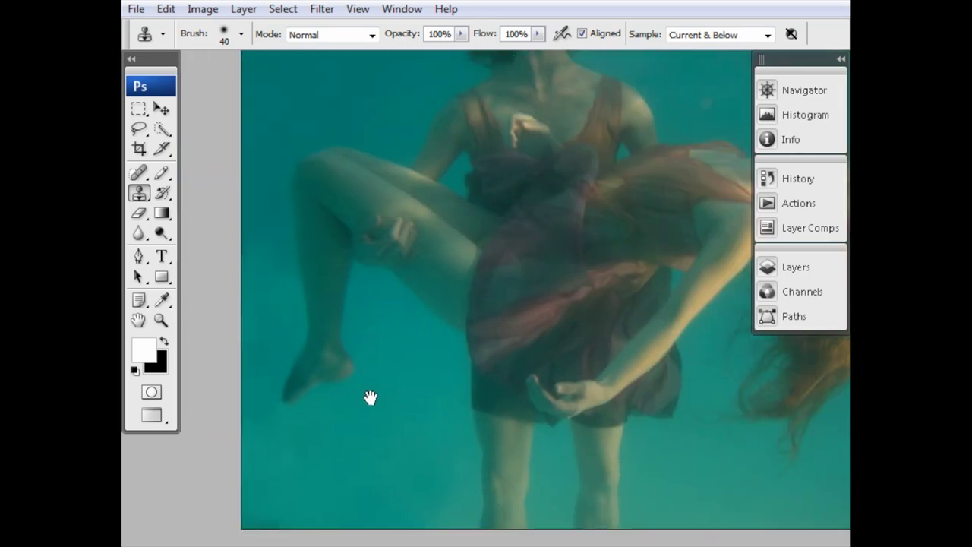
scroll(424, 385, down, 4)
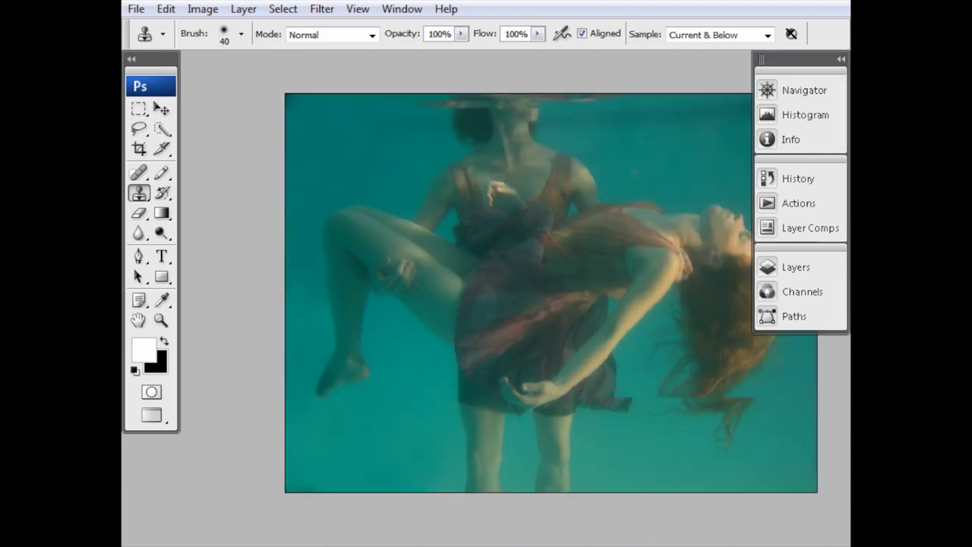
drag(425, 403, 365, 397)
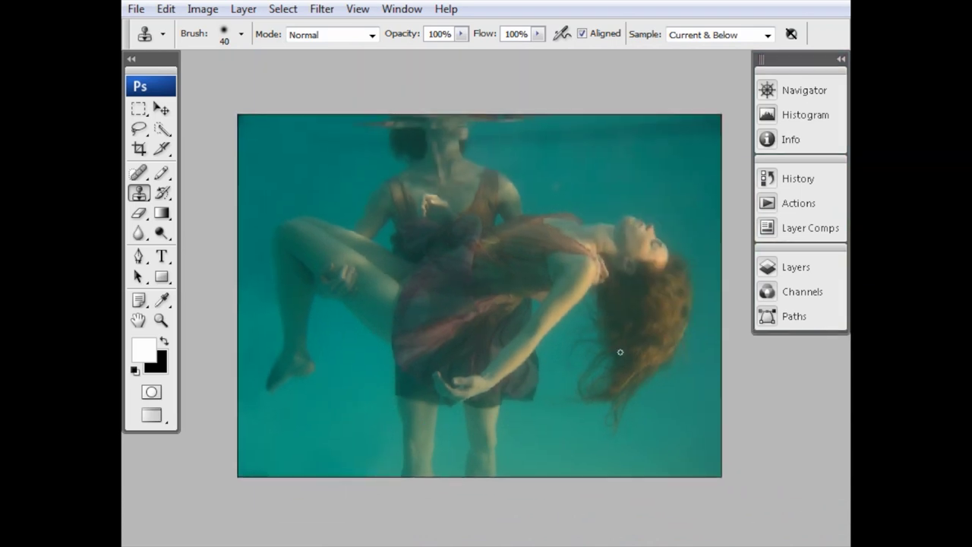
drag(565, 355, 550, 319)
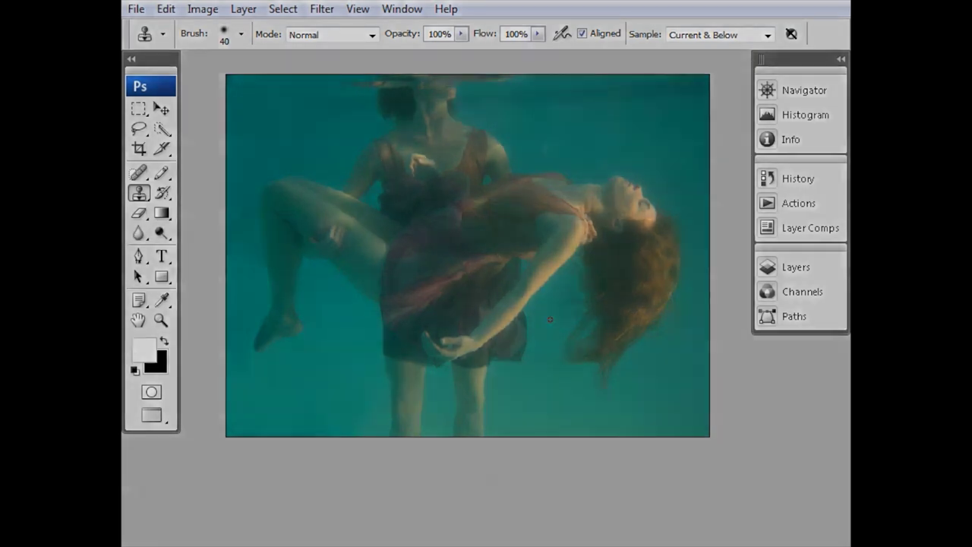